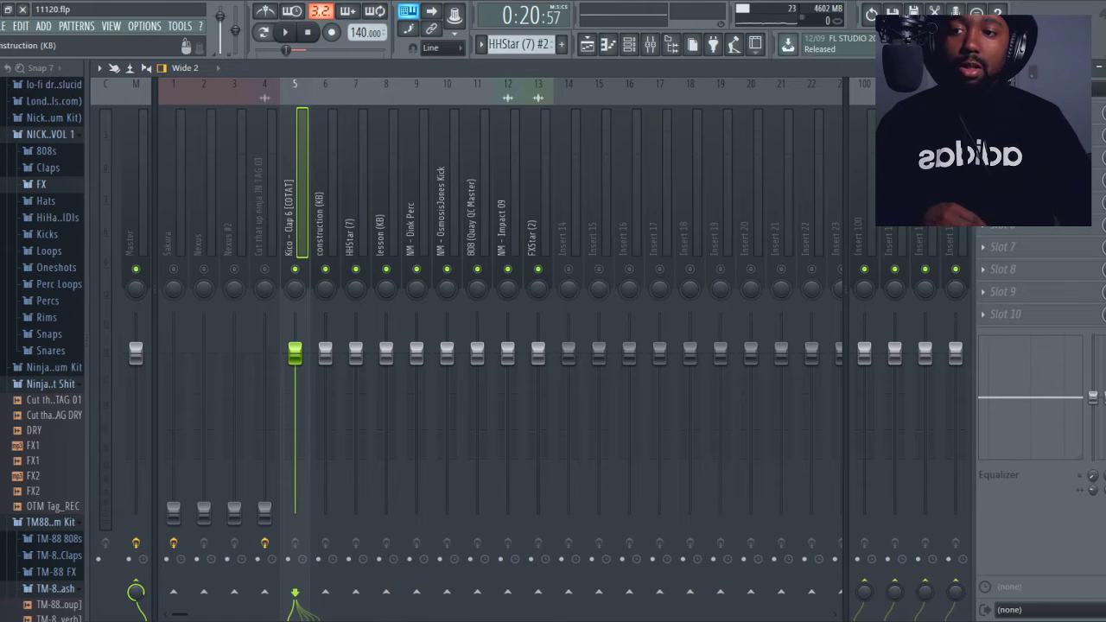
Solo the Kico - Clap 6 track in the mixer and play the song briefly to audition it
right_click(295, 270)
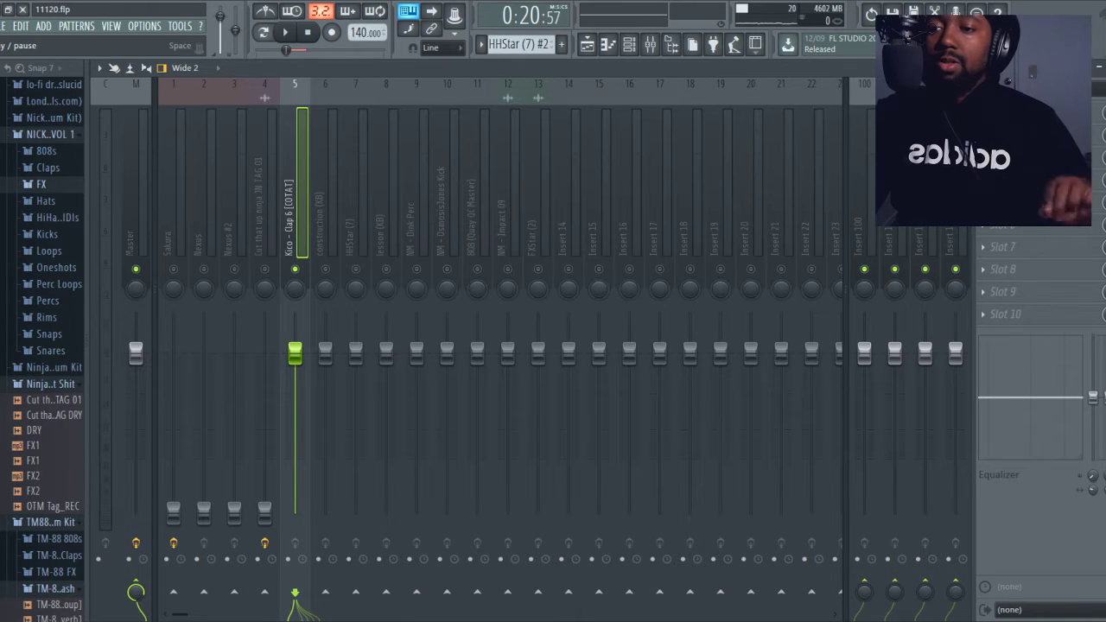
key(space)
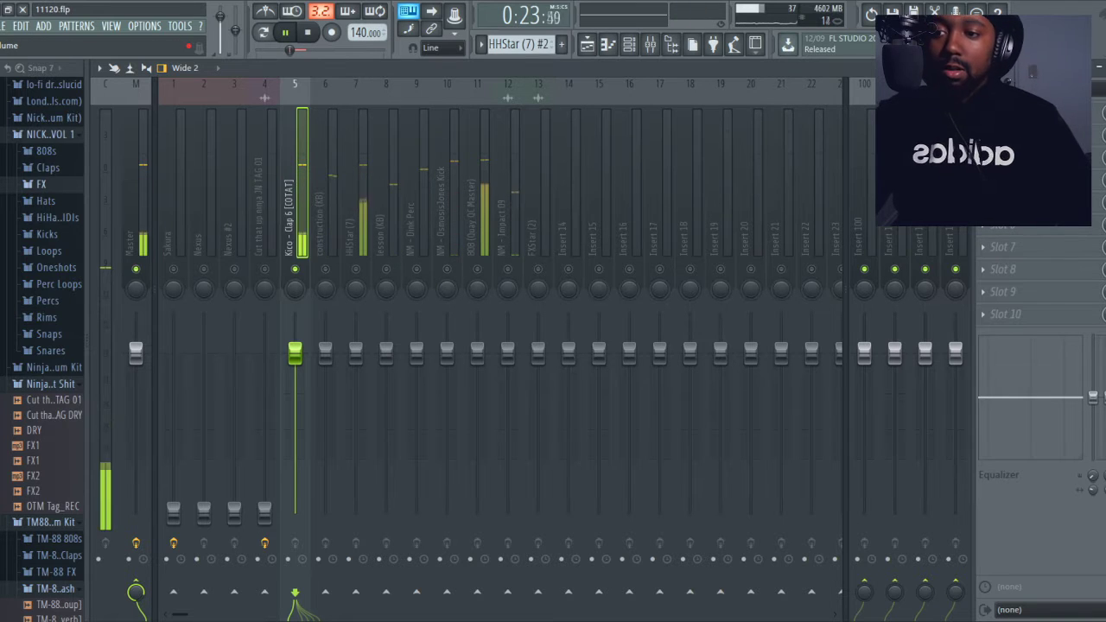
key(space)
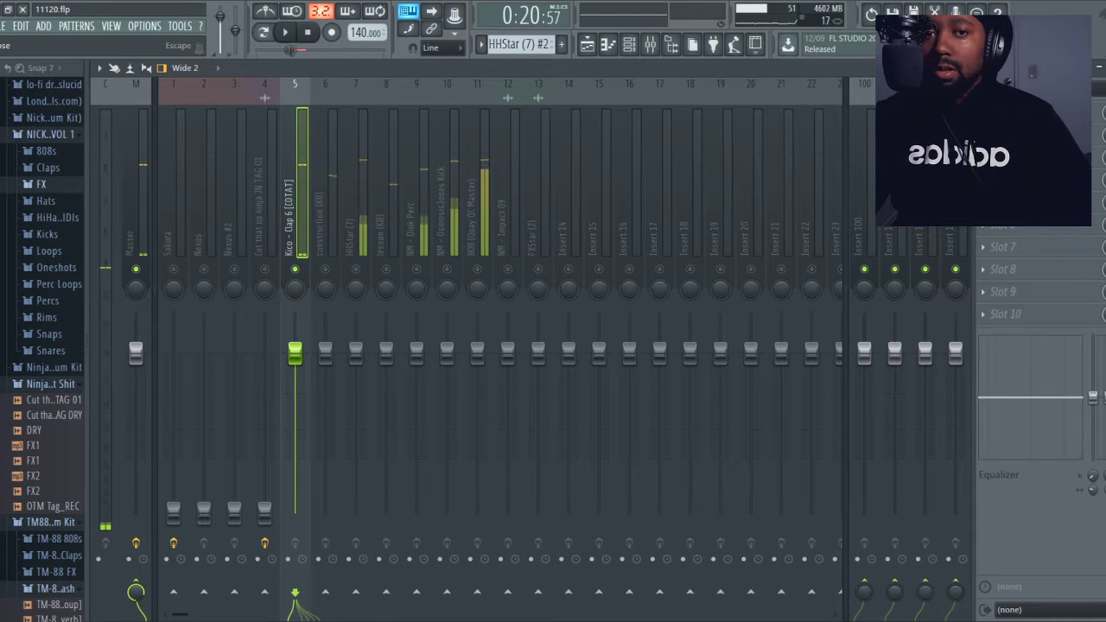
Show all channels in the channel rack and step back to the Kico - Clap 6 pattern
key(F9)
click(231, 127)
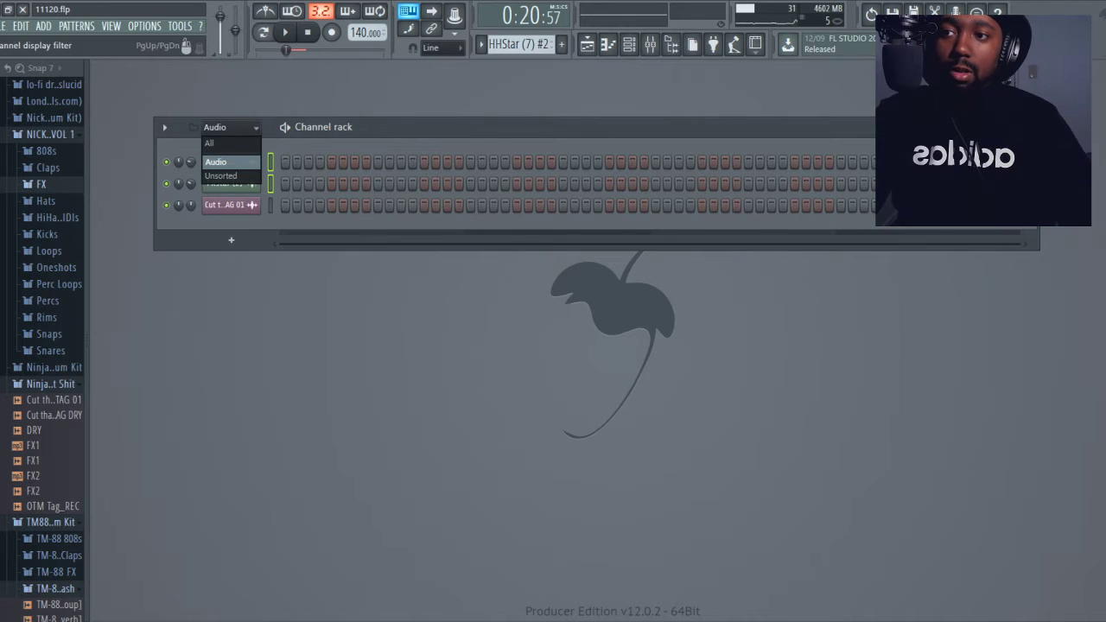
click(230, 144)
key(KP_Subtract)
key(KP_Subtract)
key(KP_Subtract)
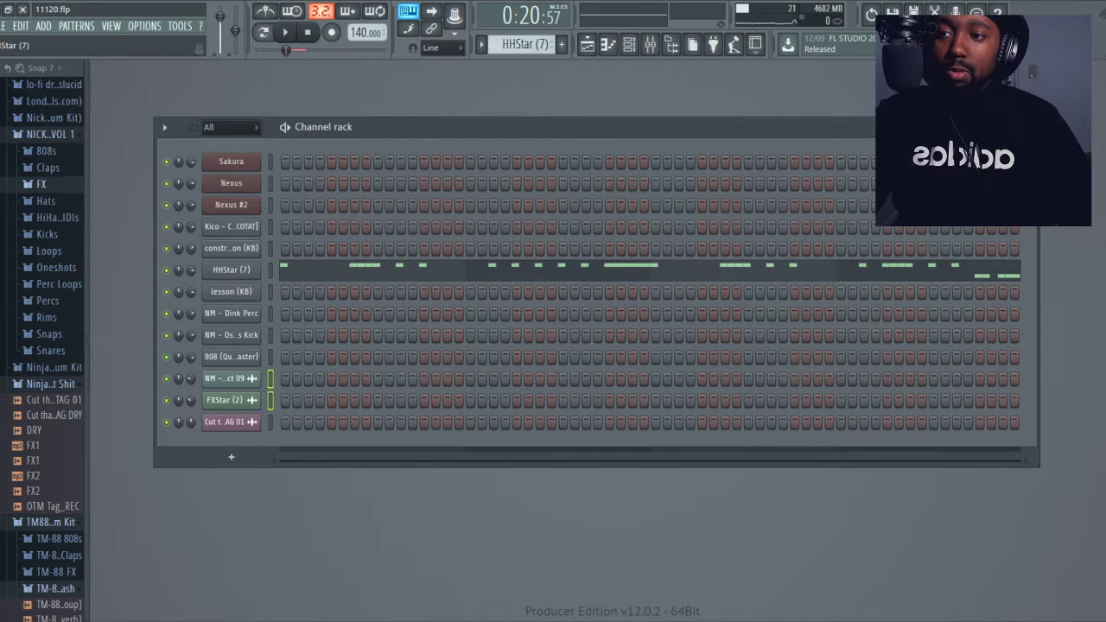
Raise the velocity of all Kico - Clap 6 notes to maximum in the piano roll
right_click(231, 227)
click(290, 226)
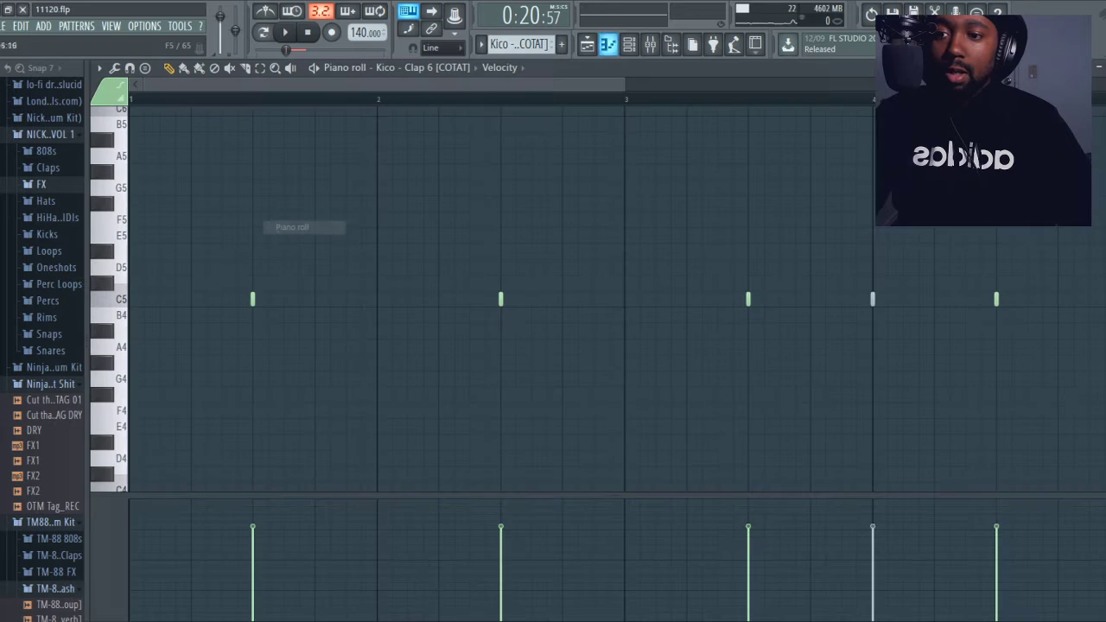
click(872, 299)
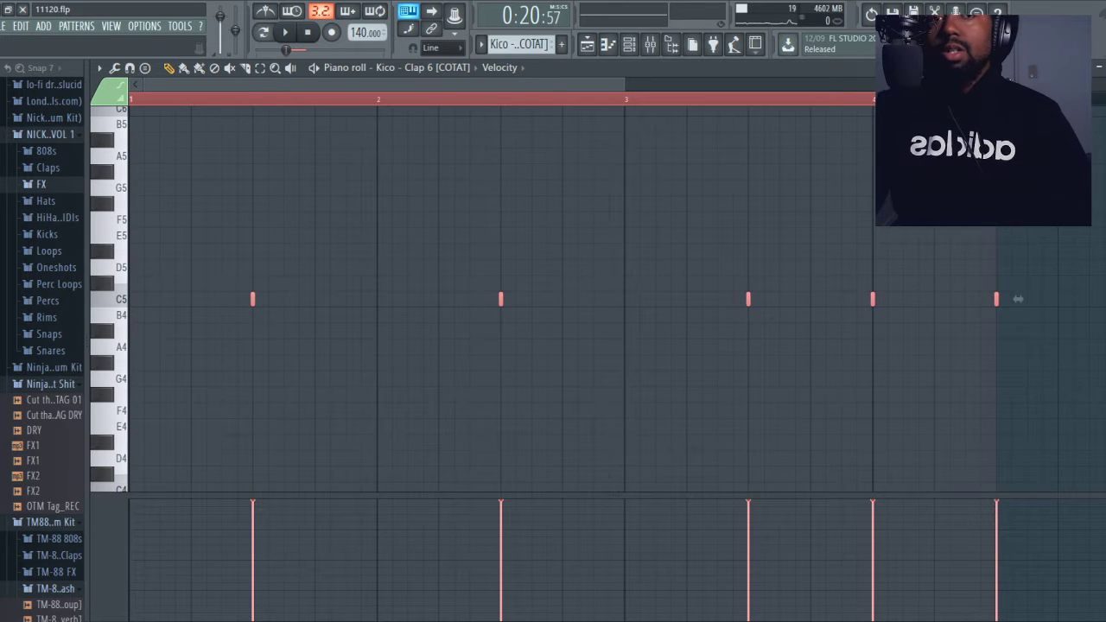
key(F6)
Lower the Kico - Clap 6 mixer track's volume to about -7.2 dB while auditioning playback
key(space)
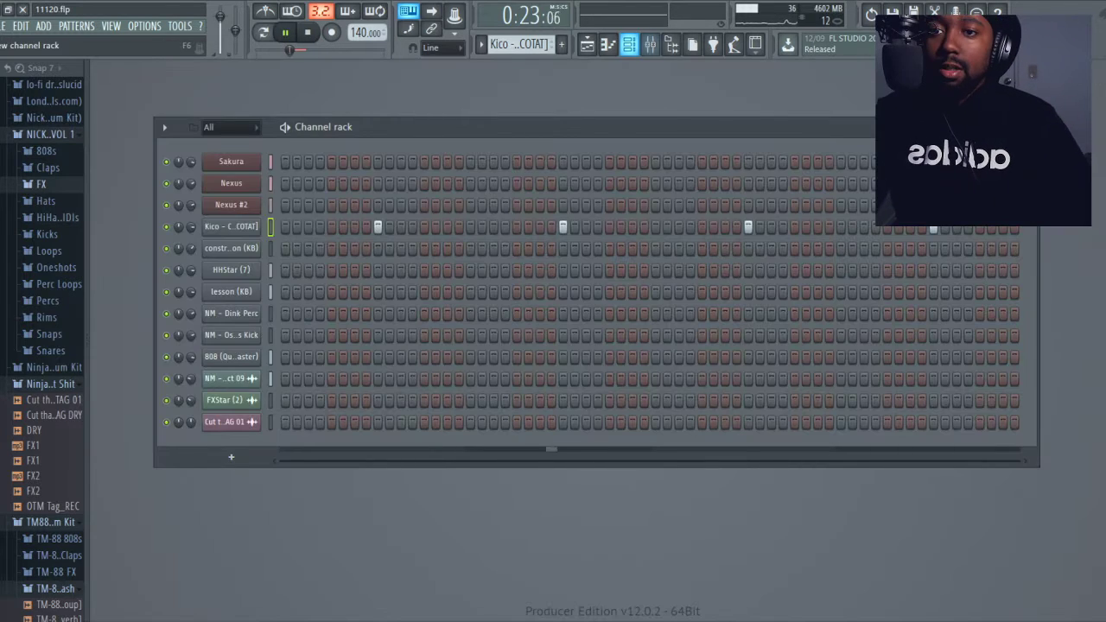
key(F9)
key(space)
drag(295, 352, 295, 397)
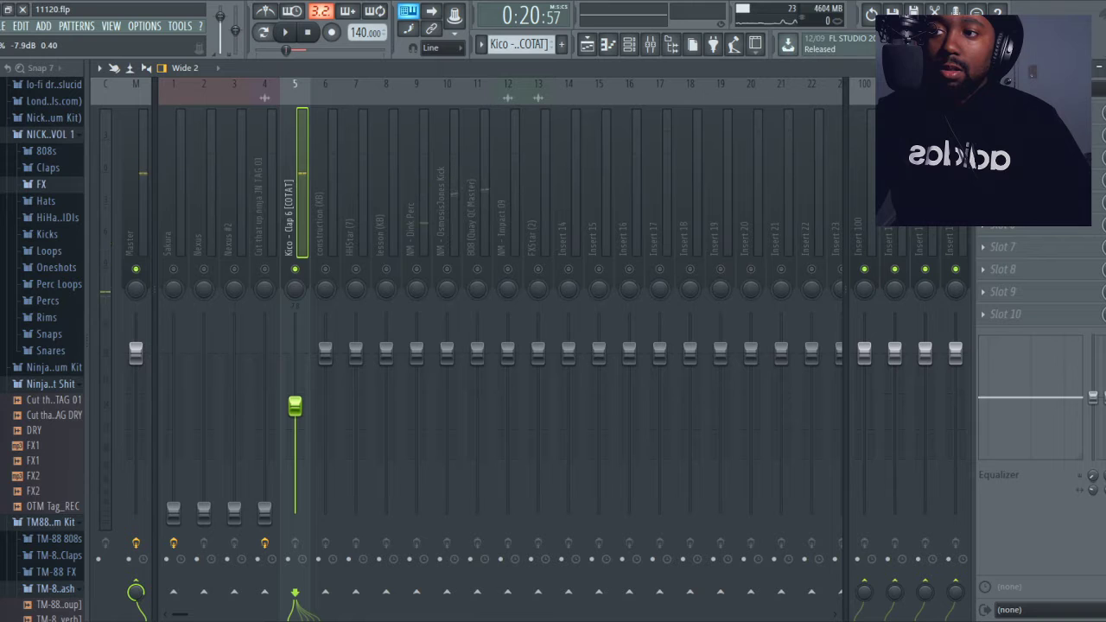
key(space)
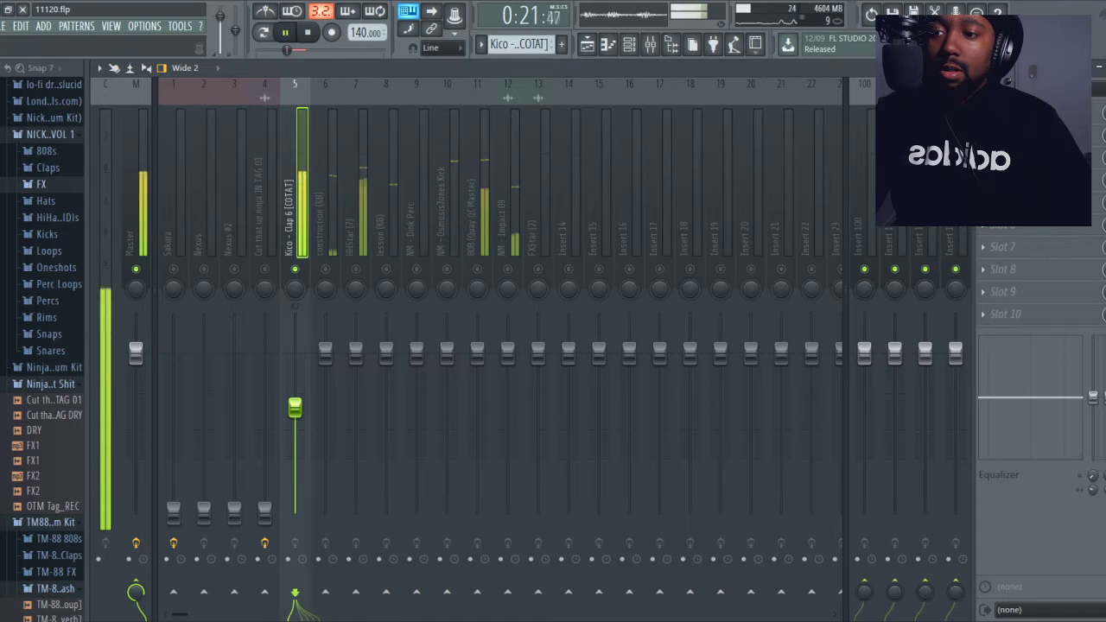
drag(295, 407, 295, 403)
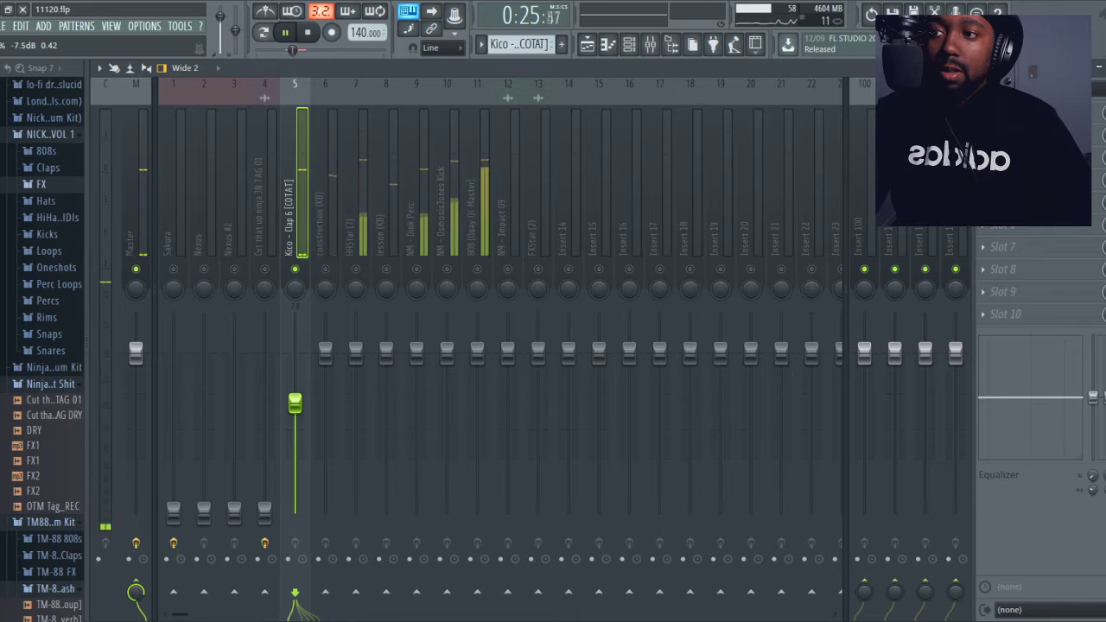
drag(295, 404, 294, 400)
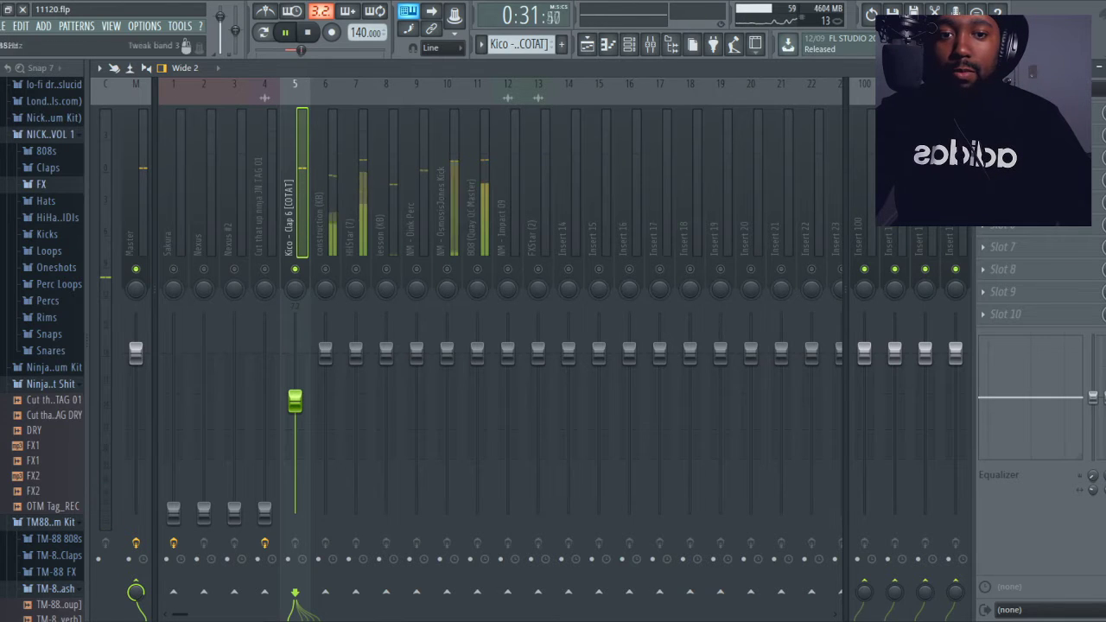
Cut the clap track's low EQ band to -18.0 at 44 Hz, add Fruity Reeverb 2 in its first effect slot, and audition it
drag(1092, 398, 1093, 493)
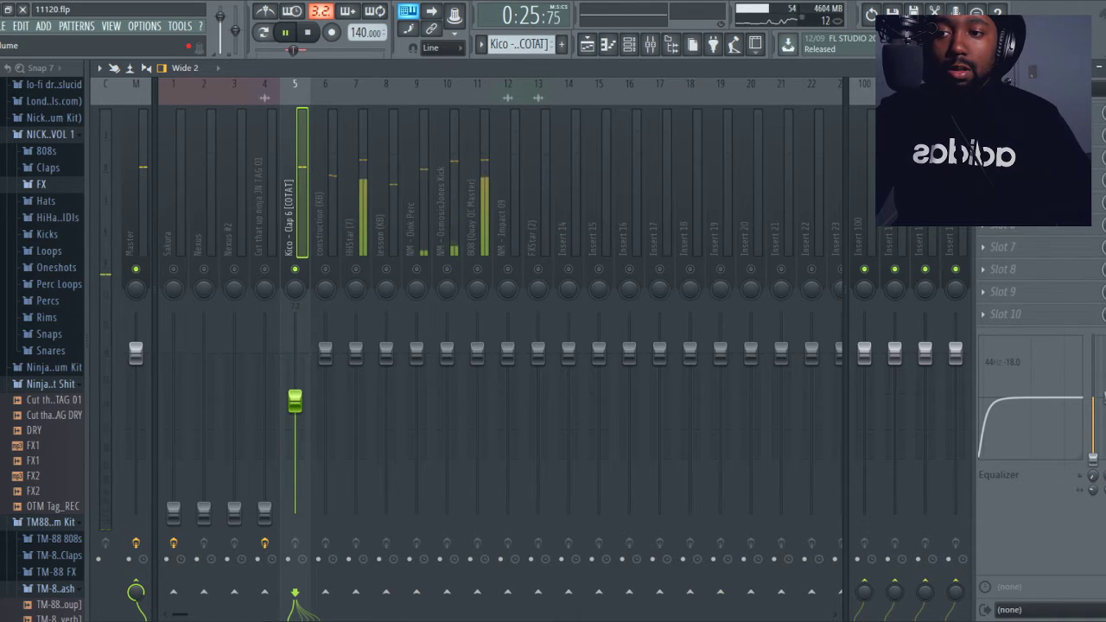
key(space)
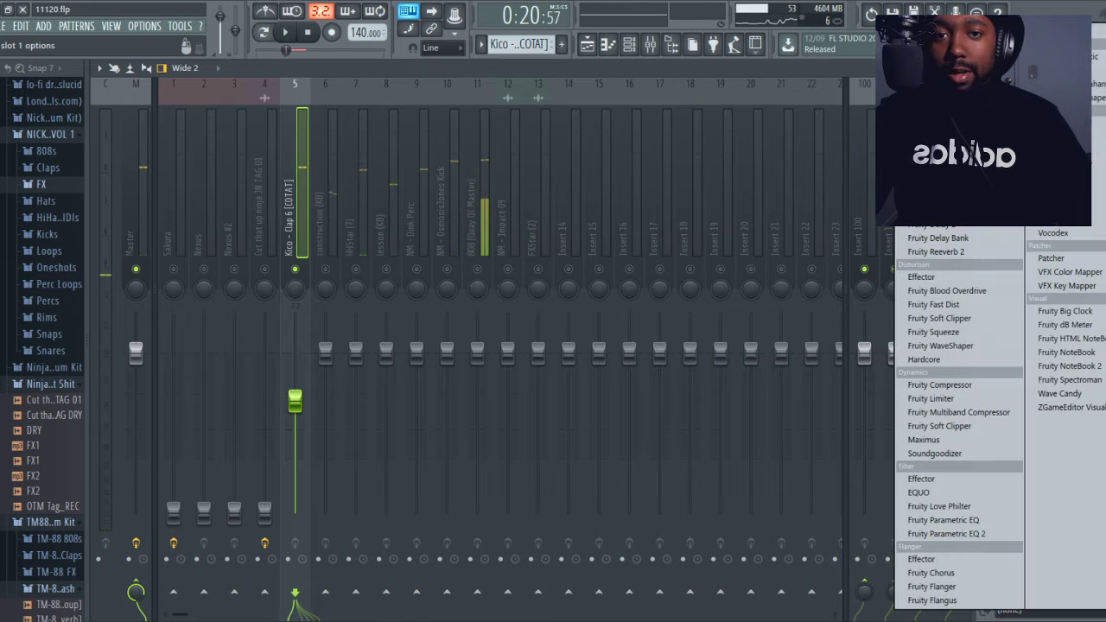
click(1036, 112)
click(942, 252)
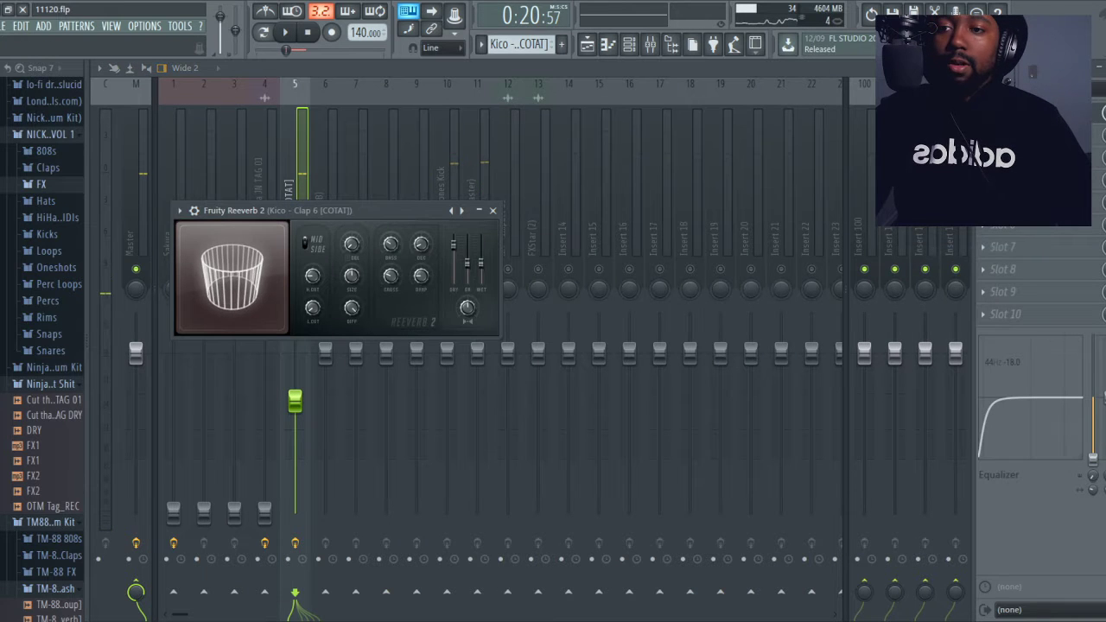
key(Escape)
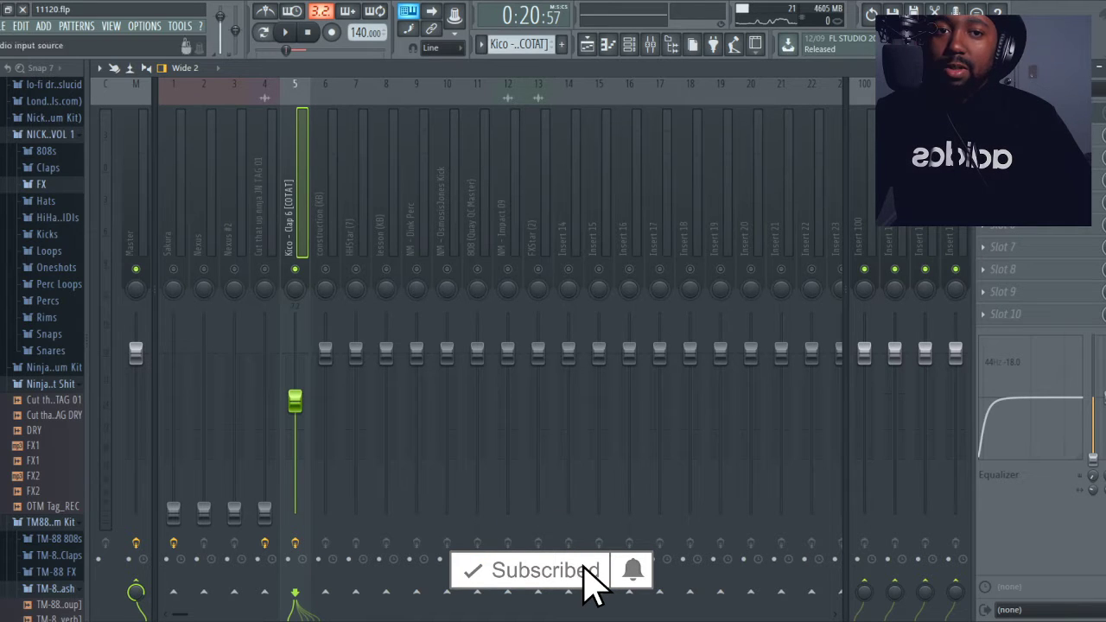
key(space)
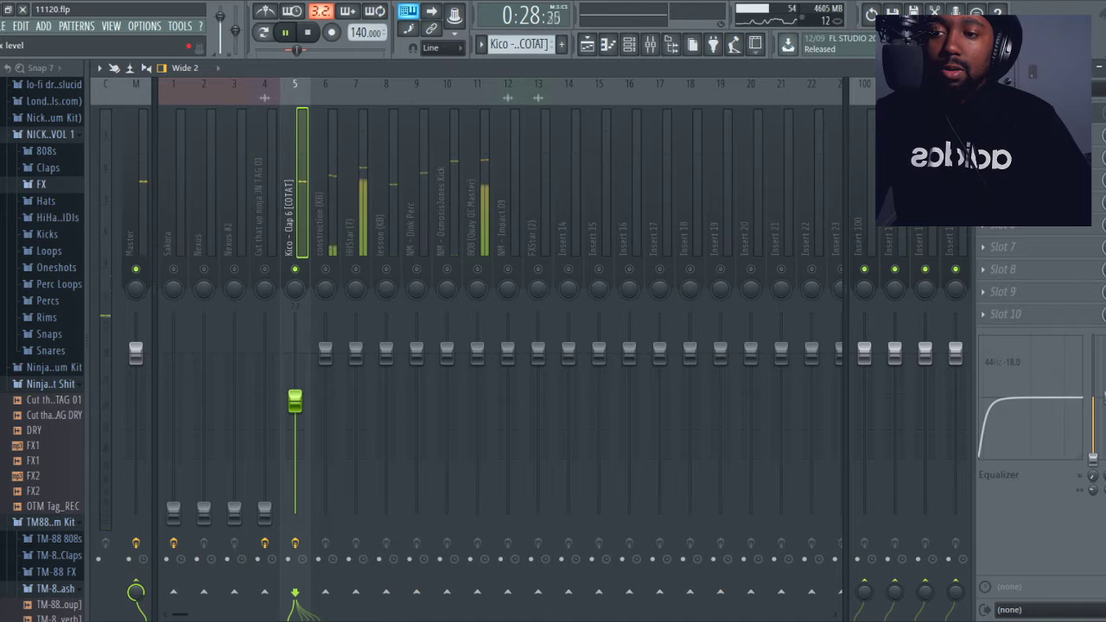
key(space)
Unmute the construction (KB) mixer track and lower its volume to about -10 dB during playback
click(325, 181)
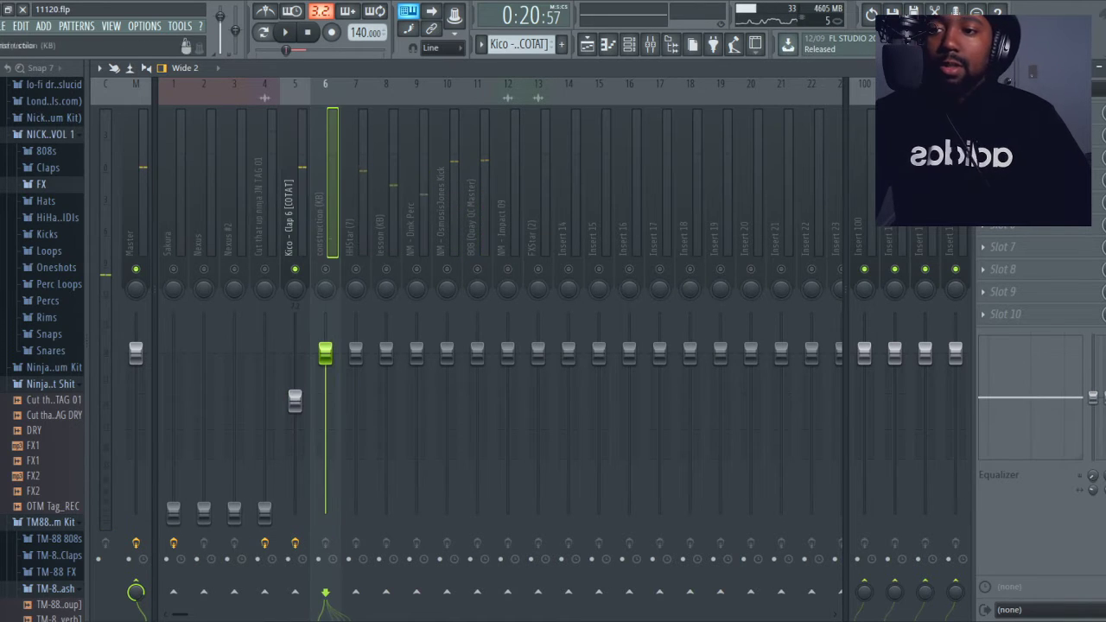
click(325, 268)
drag(325, 351, 325, 420)
key(space)
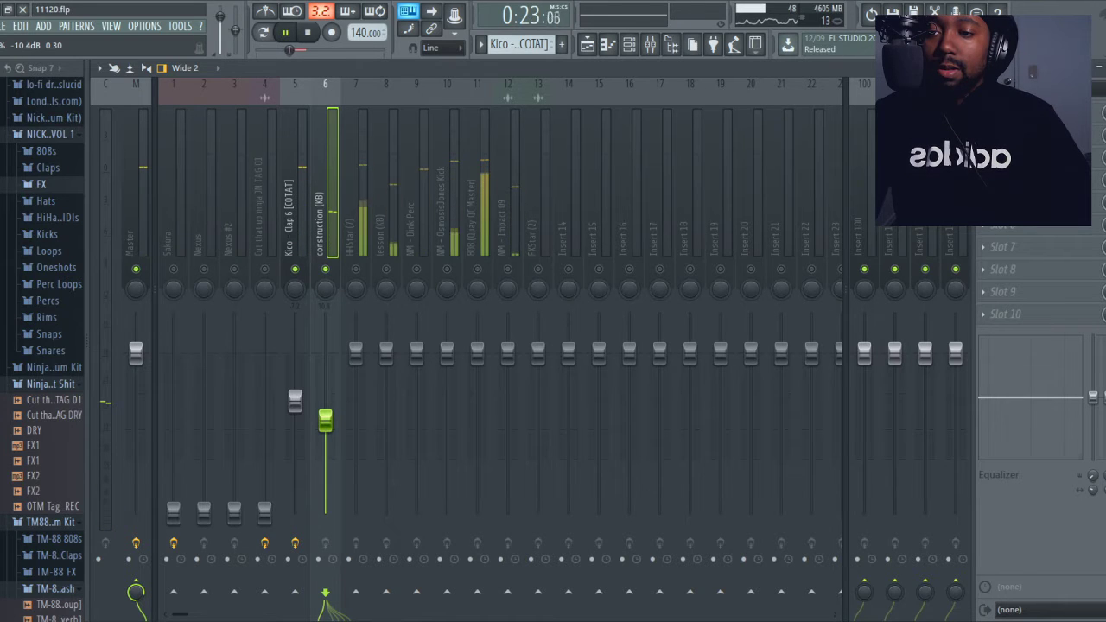
drag(325, 419, 325, 420)
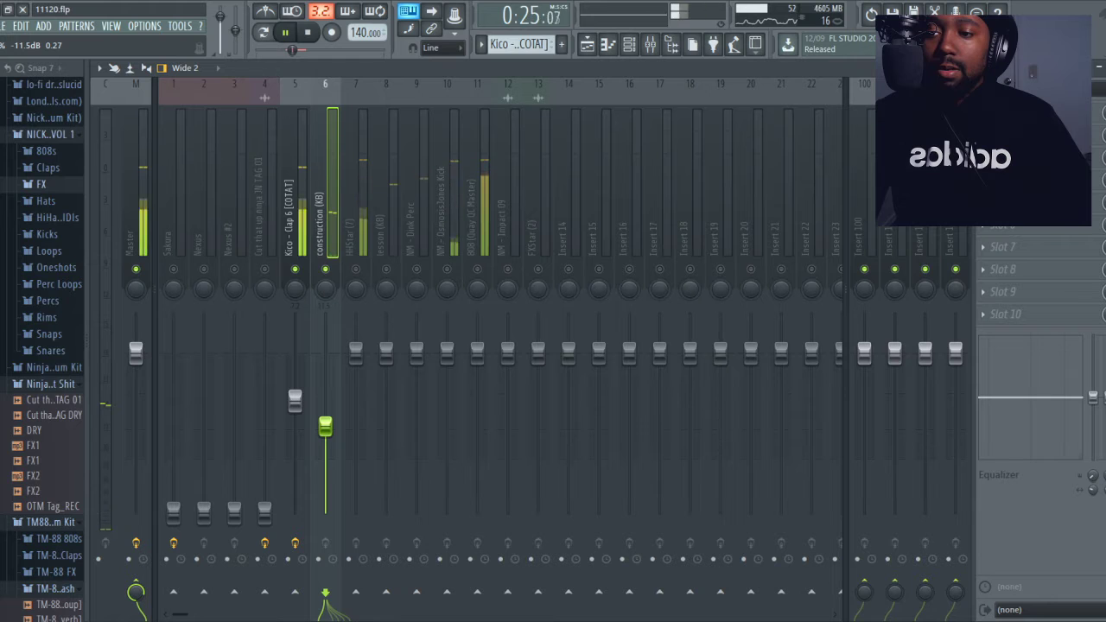
drag(325, 421, 325, 417)
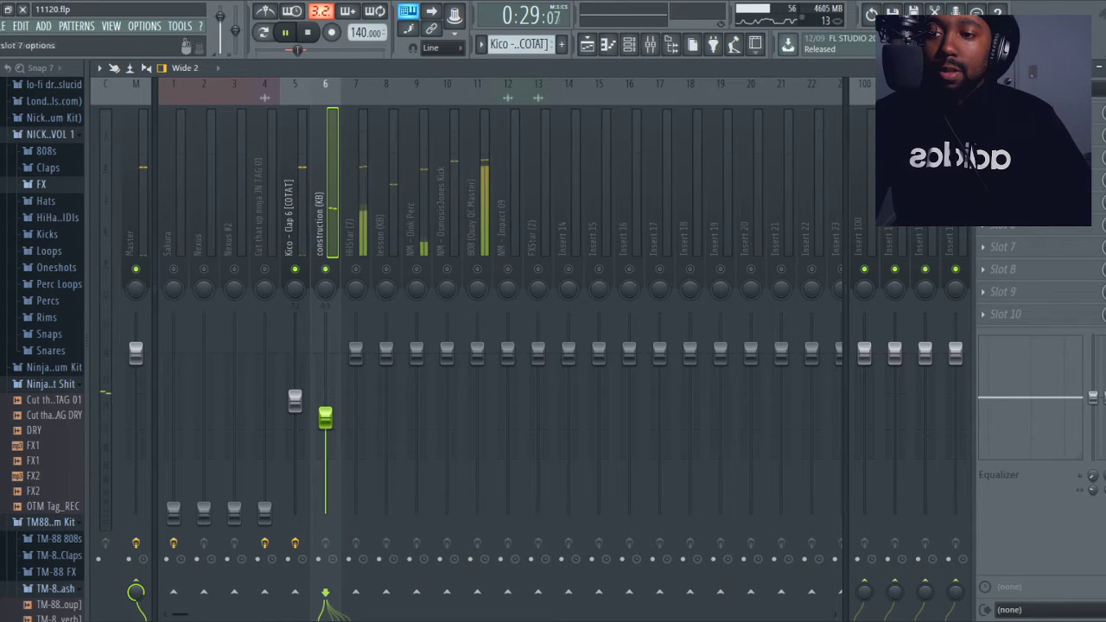
Raise the velocity of all construction (KB) notes to maximum in the piano roll
key(F9)
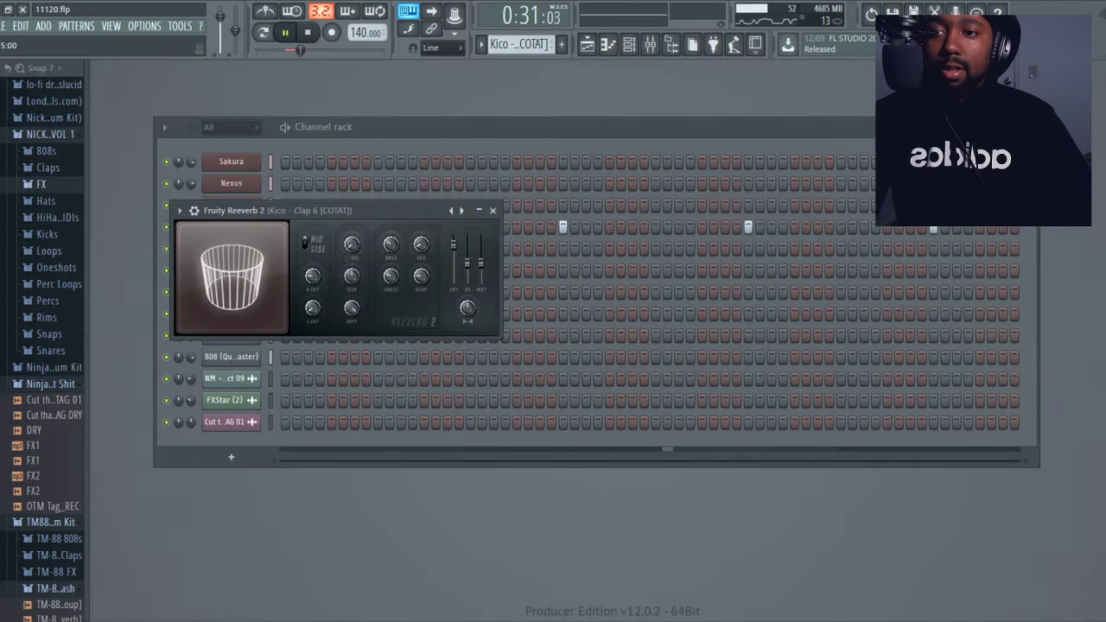
key(Escape)
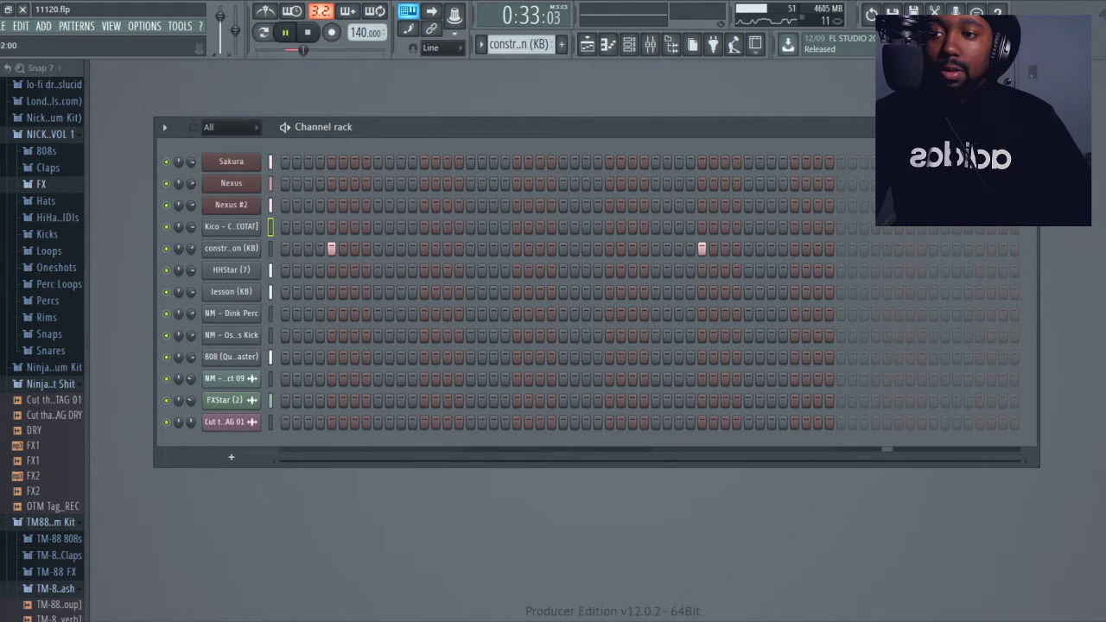
right_click(250, 248)
click(294, 248)
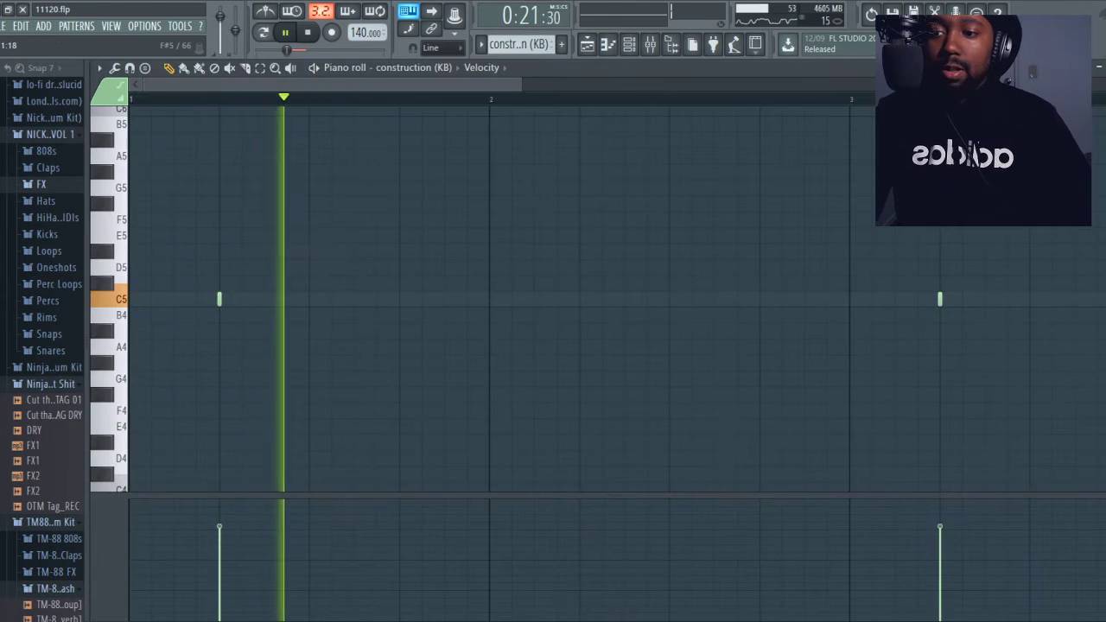
key(ctrl+a)
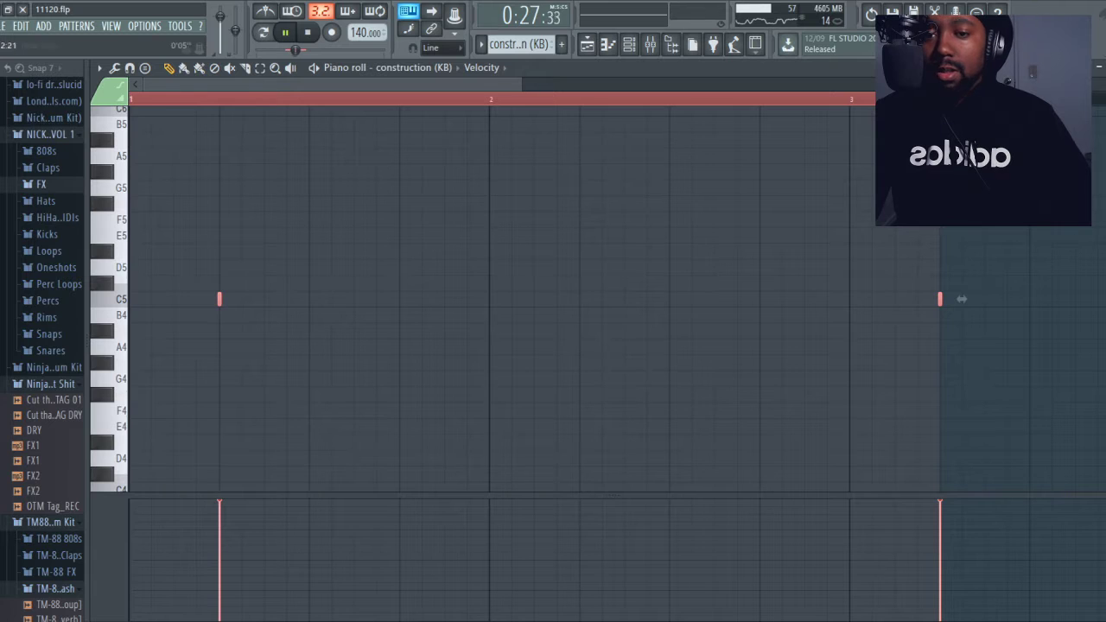
key(Escape)
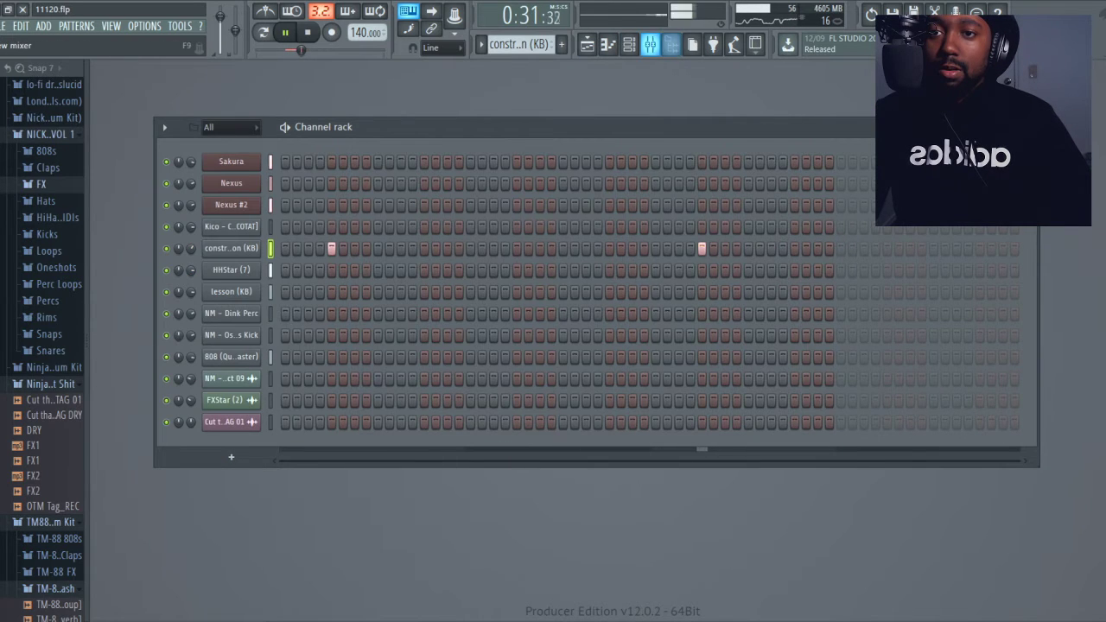
Cut the construction (KB) track's low EQ band to -18.0 at 167 Hz and add Fruity Reeverb 2 to it
key(F9)
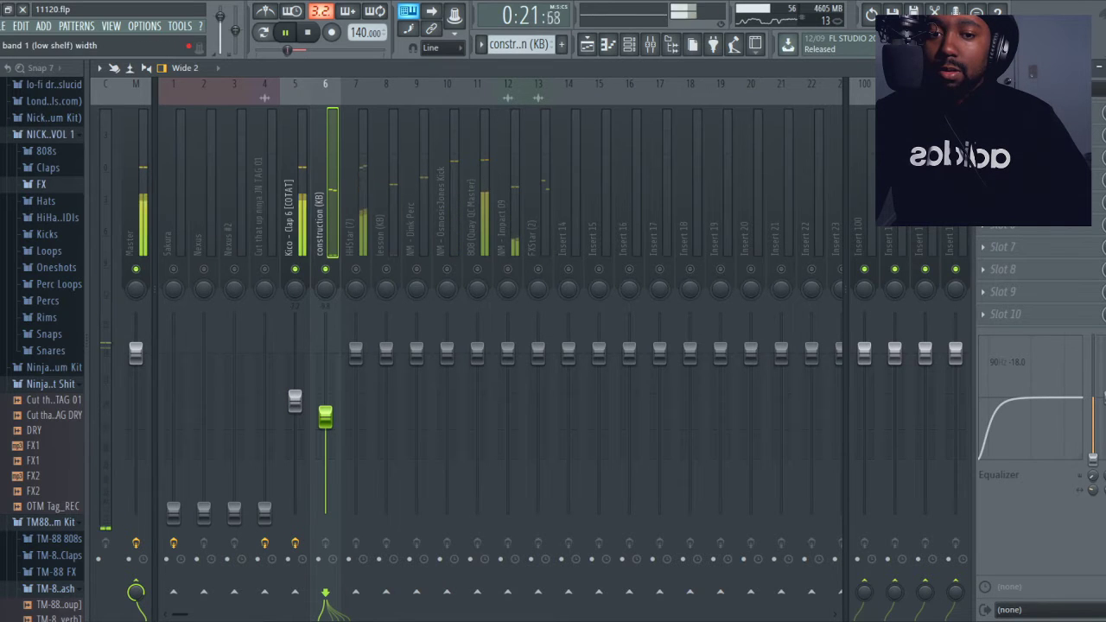
drag(1093, 476, 1093, 460)
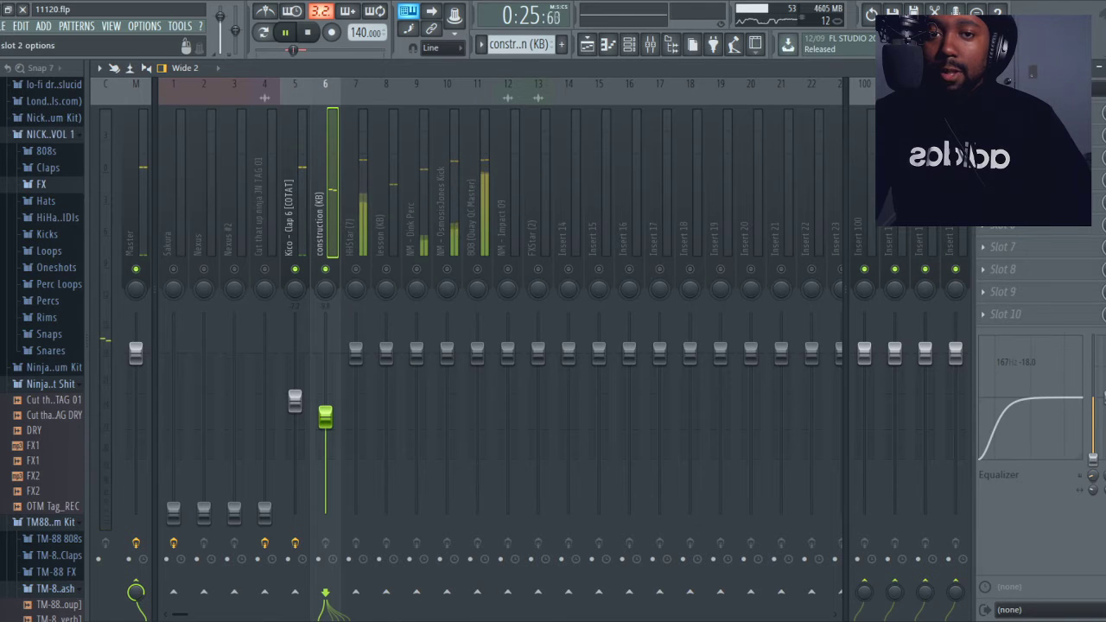
click(1024, 112)
click(936, 251)
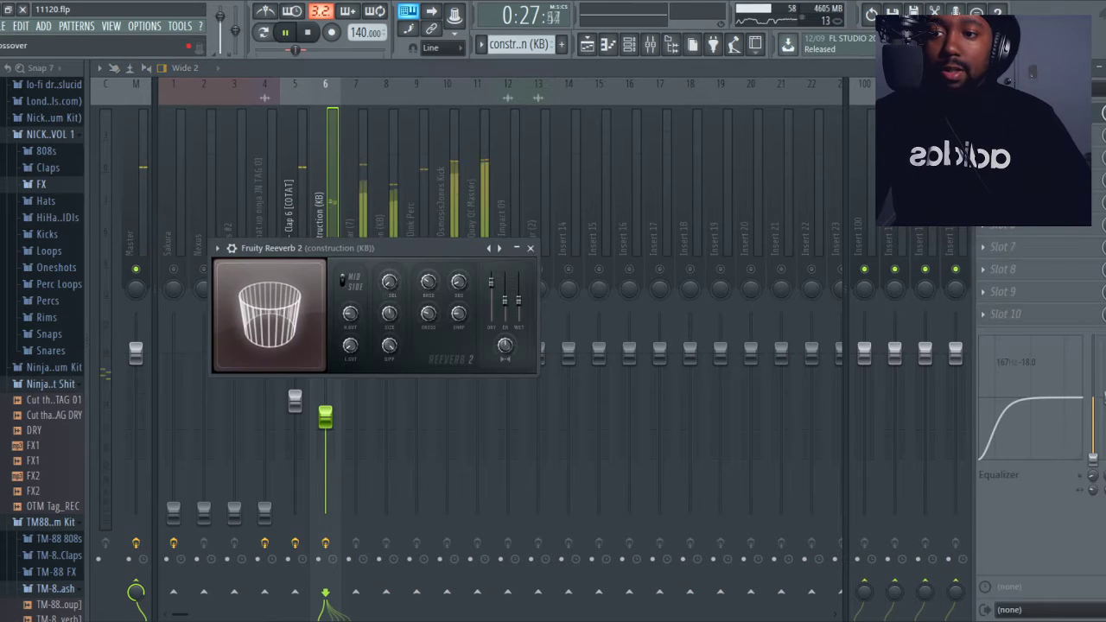
click(530, 248)
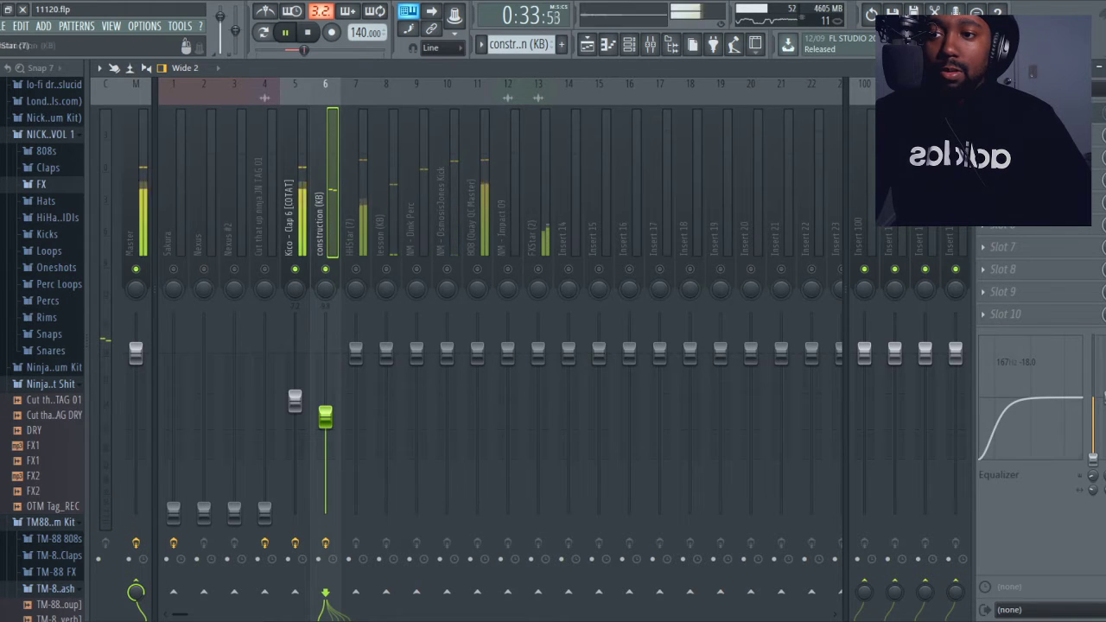
Unmute the HHStar (7) mixer track and play the song to hear it with the clap and construction (KB)
key(space)
click(356, 269)
click(355, 268)
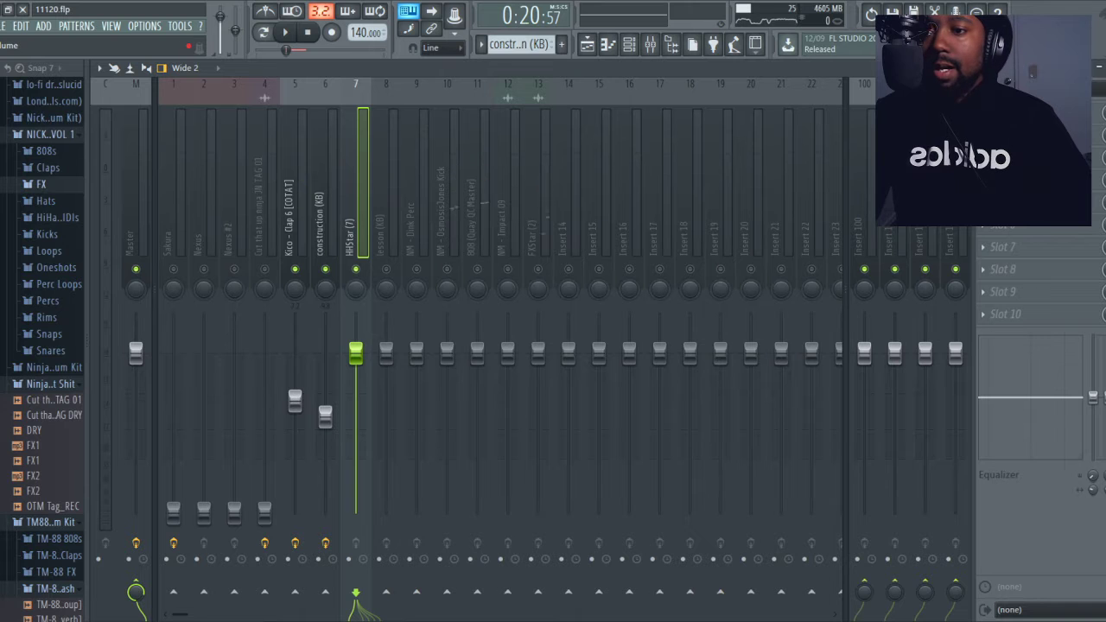
key(space)
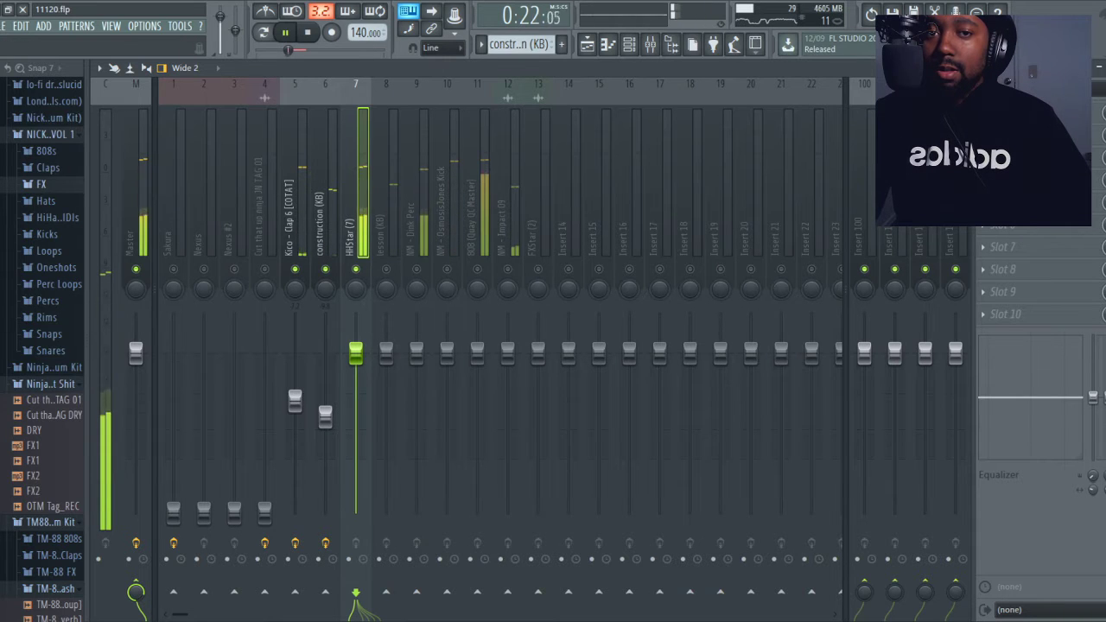
Stop playback, switch to the HHStar (7) pattern and open its notes in the piano roll
click(1104, 67)
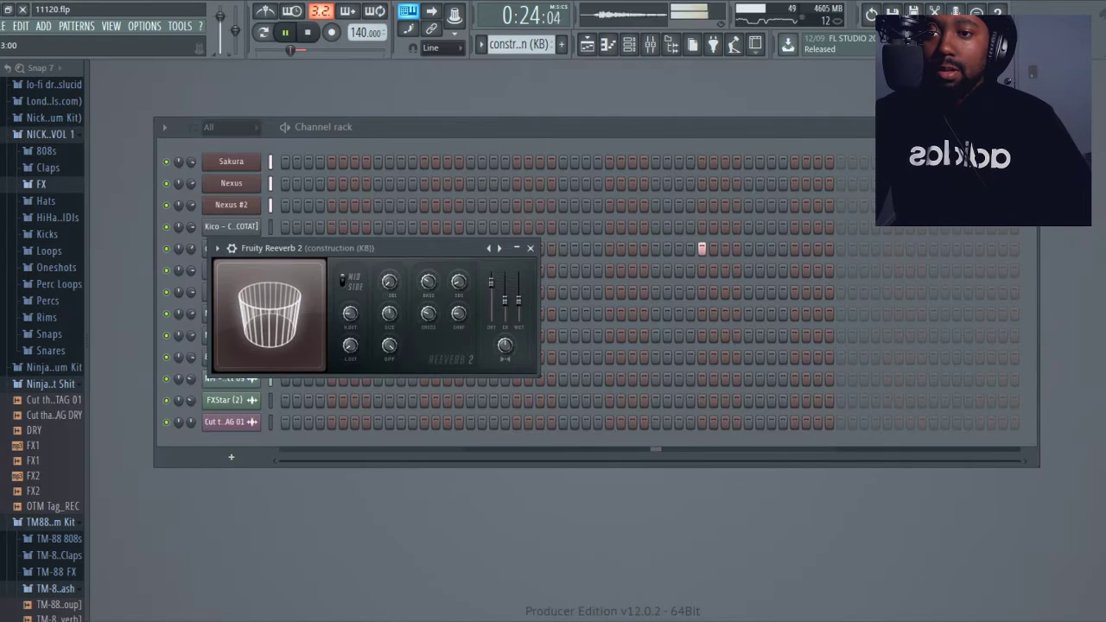
click(531, 247)
key(space)
key(KP_Add)
key(KP_Add)
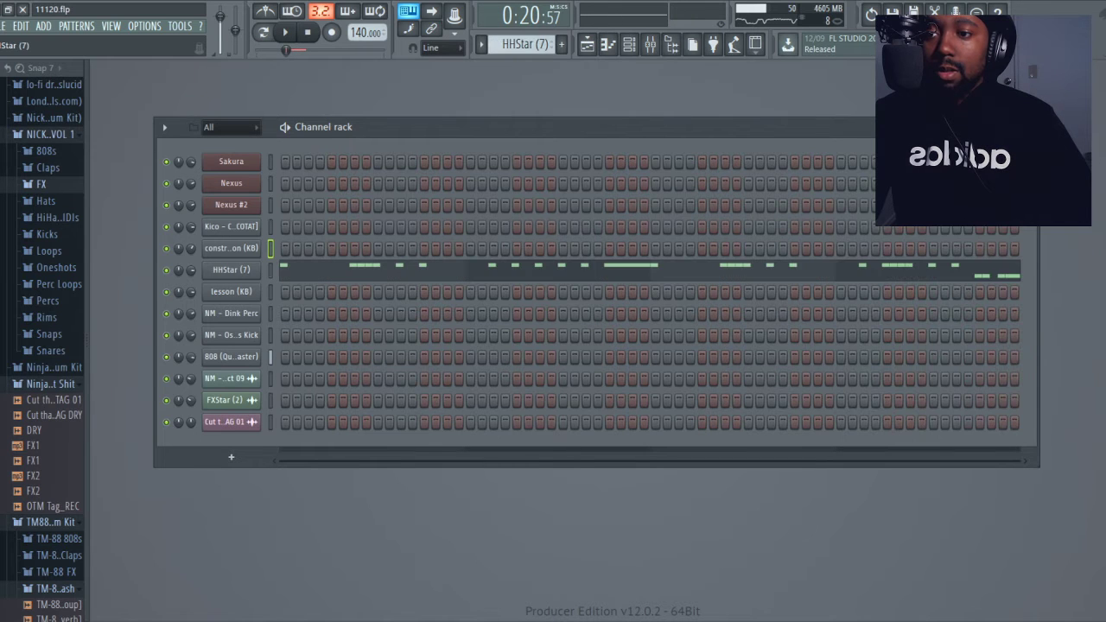
key(KP_Subtract)
key(KP_Add)
key(KP_Subtract)
click(423, 270)
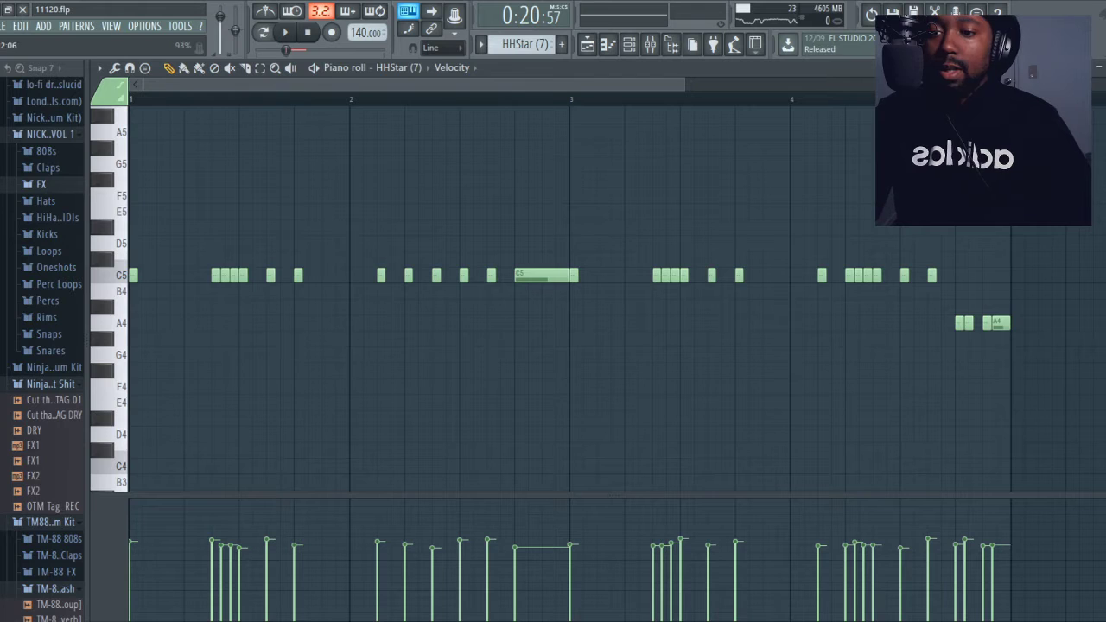
Enlarge the piano roll's velocity lane and raise the velocity of all notes in the HHStar (7) #2 pattern together
drag(612, 496, 613, 199)
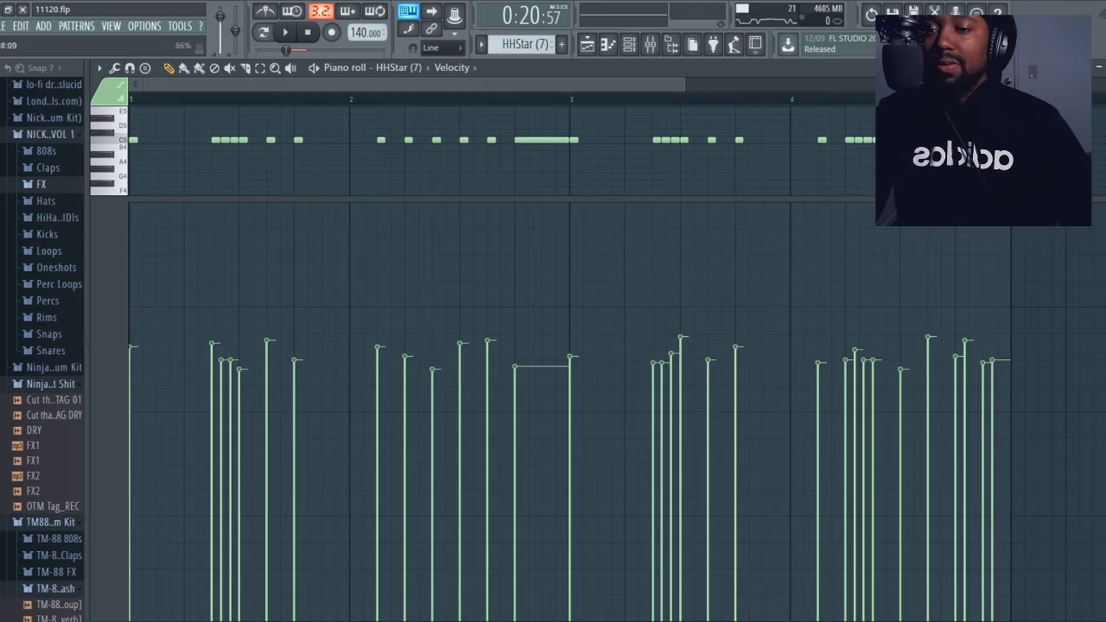
key(KP_Add)
key(ctrl+a)
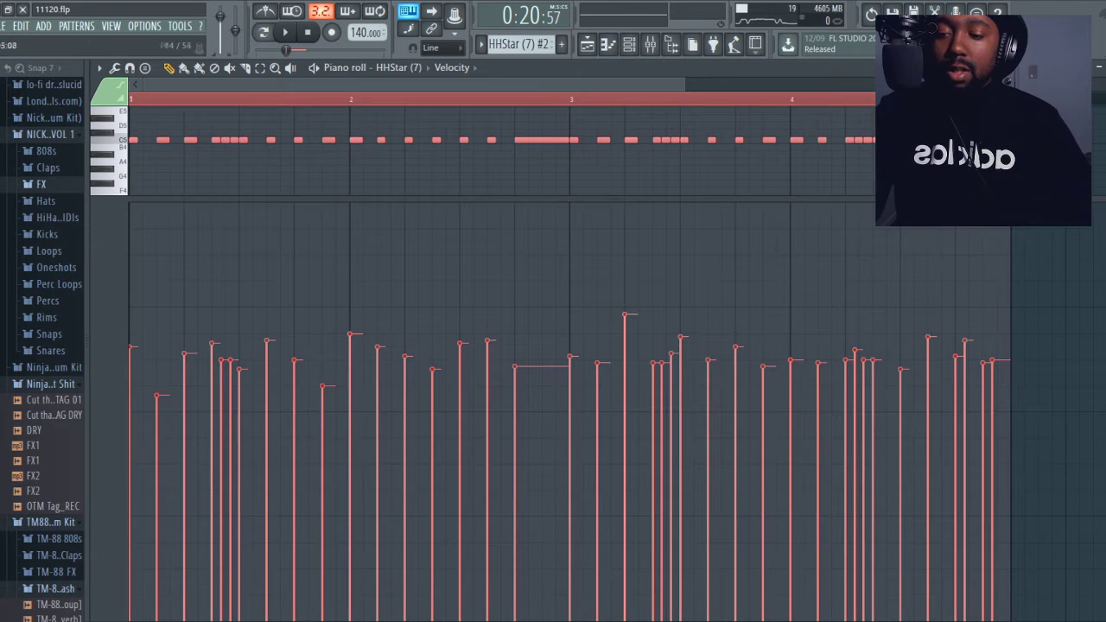
scroll(570, 363, up, 5)
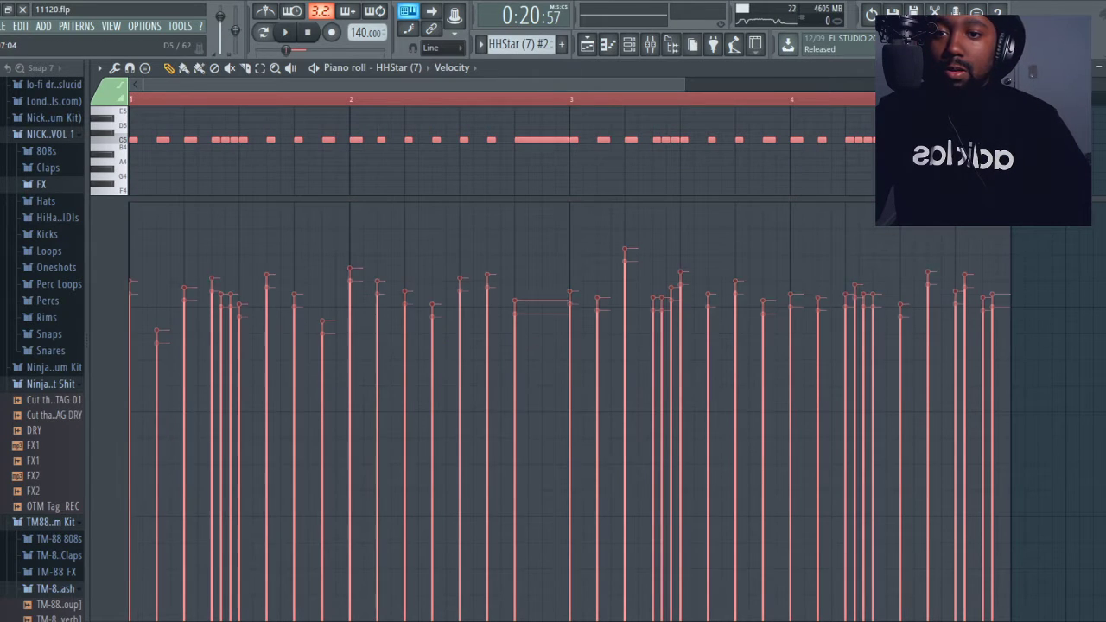
key(Escape)
Return to the first HHStar (7) pattern and raise all its note velocities by the same amount as in pattern #2
key(KP_Add)
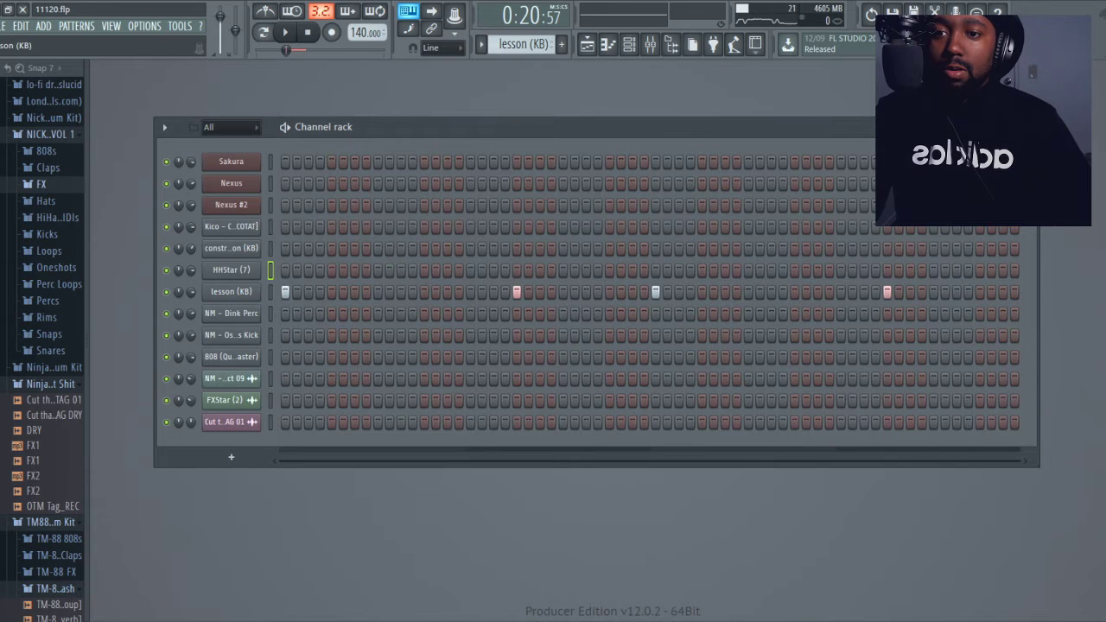
key(KP_Subtract)
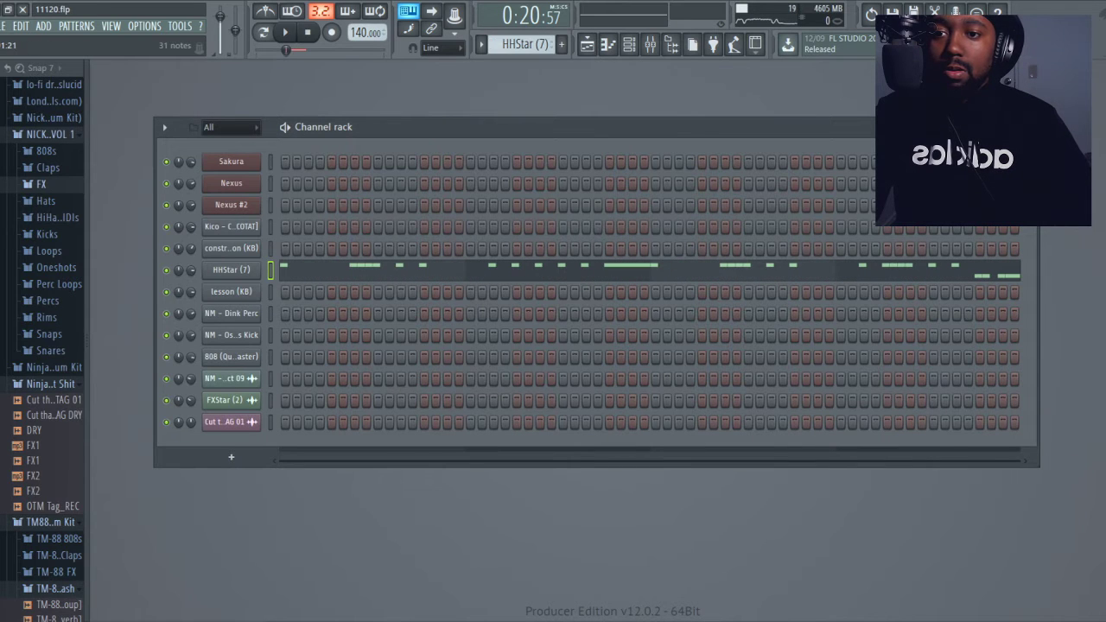
key(F7)
key(ctrl+a)
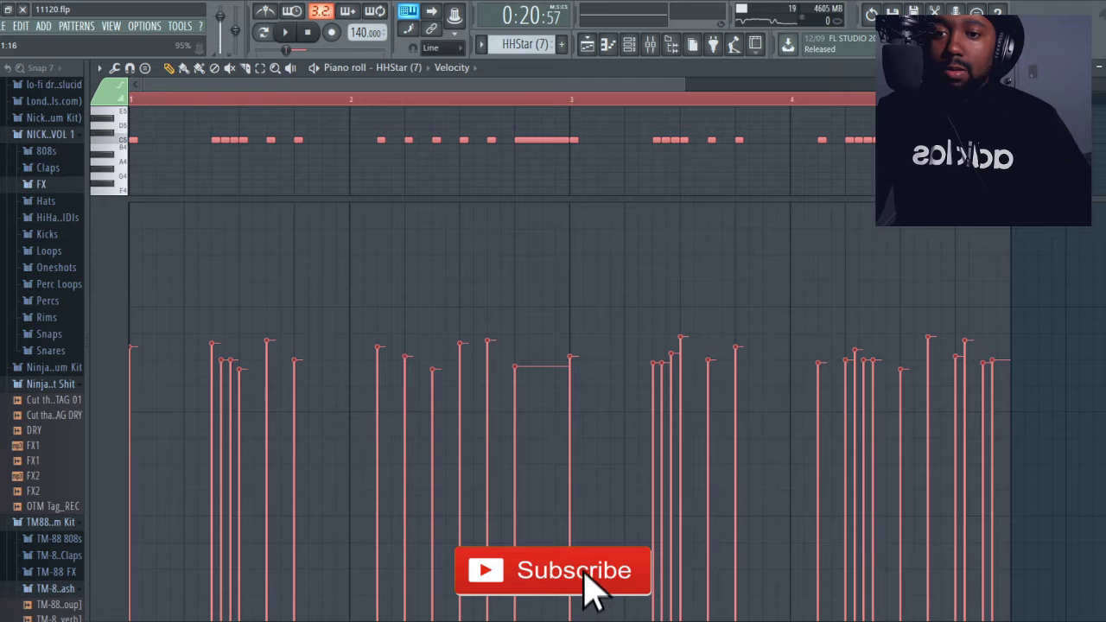
scroll(495, 153, up, 4)
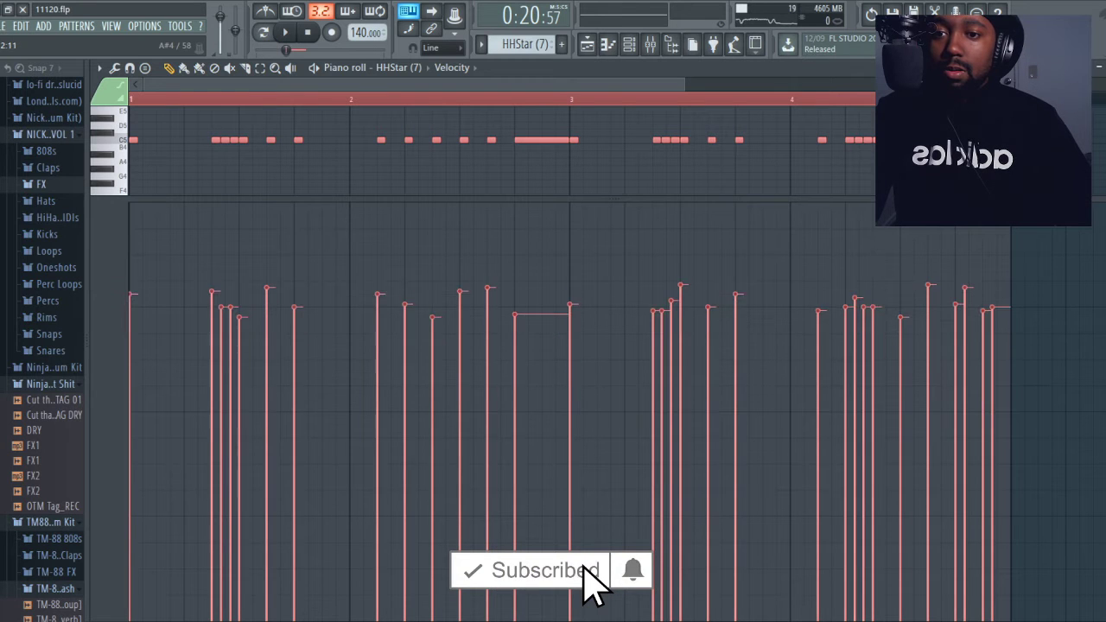
scroll(570, 294, up, 1)
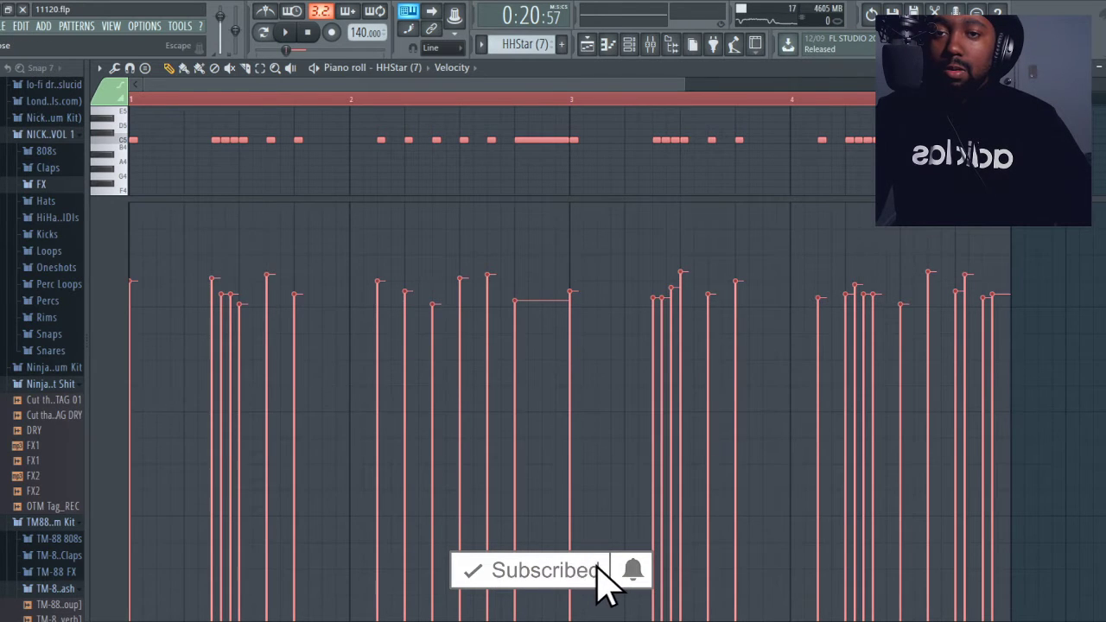
key(F7)
Set the HHStar (7) mixer fader to about -9.8 dB and play the song
key(F9)
drag(356, 417, 356, 419)
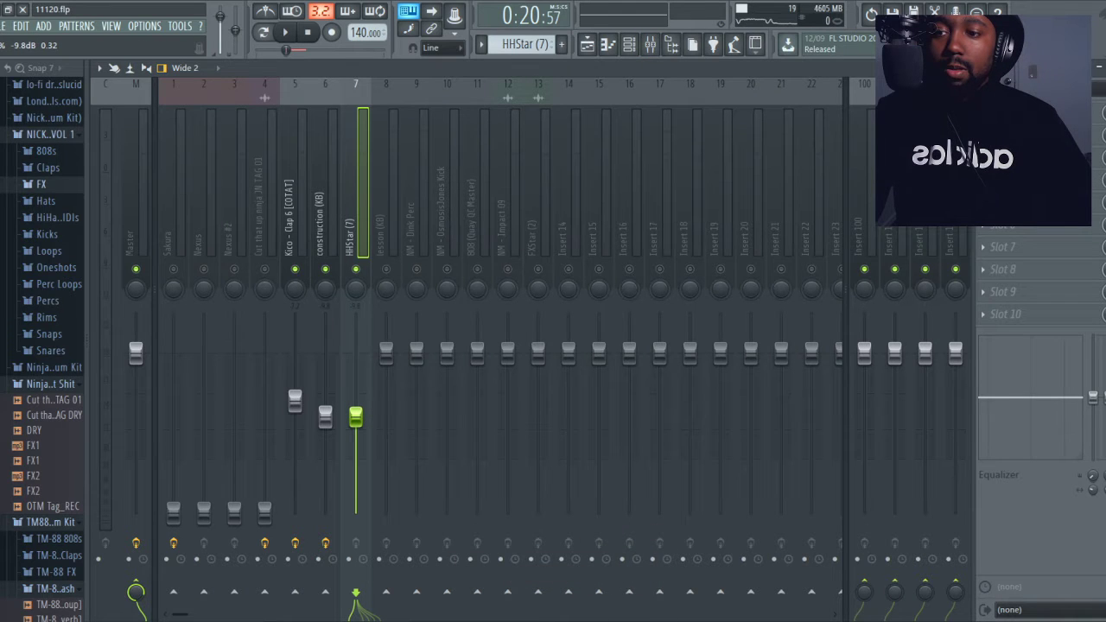
key(space)
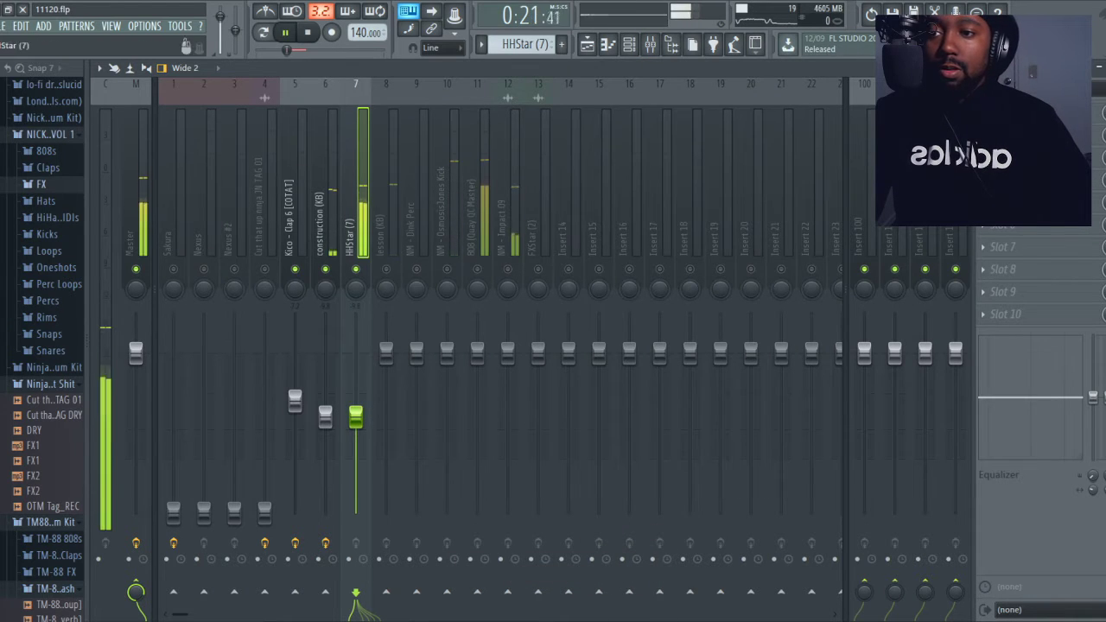
Cut the HHStar (7) track's low EQ band to -18.0 and add Fruity Reeverb 2 with a reduced mix level
drag(1093, 397, 1093, 429)
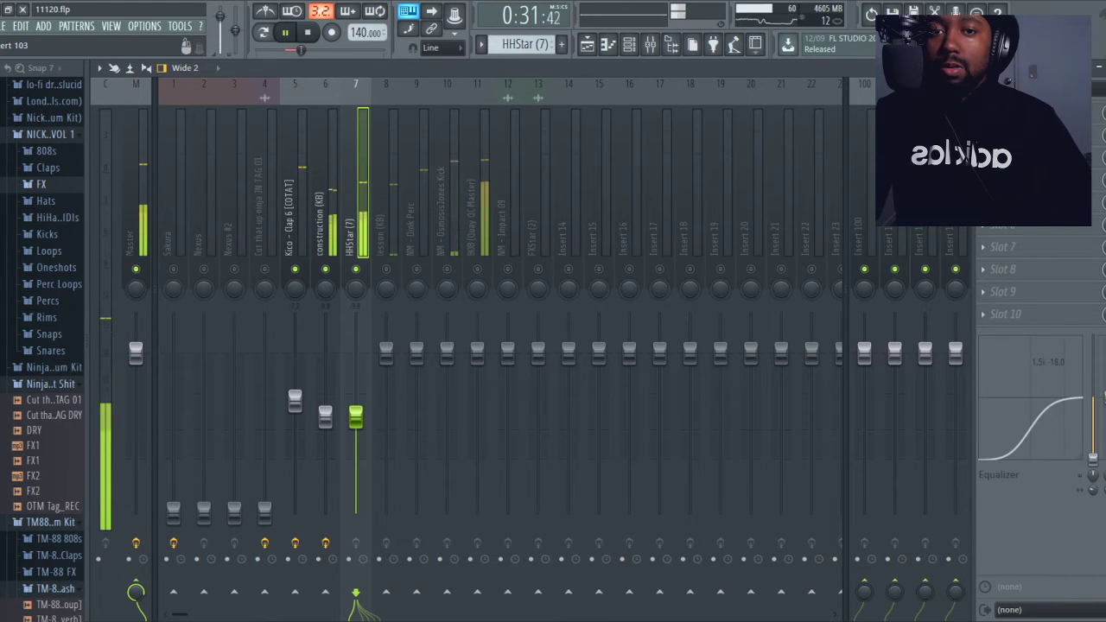
click(983, 112)
click(941, 252)
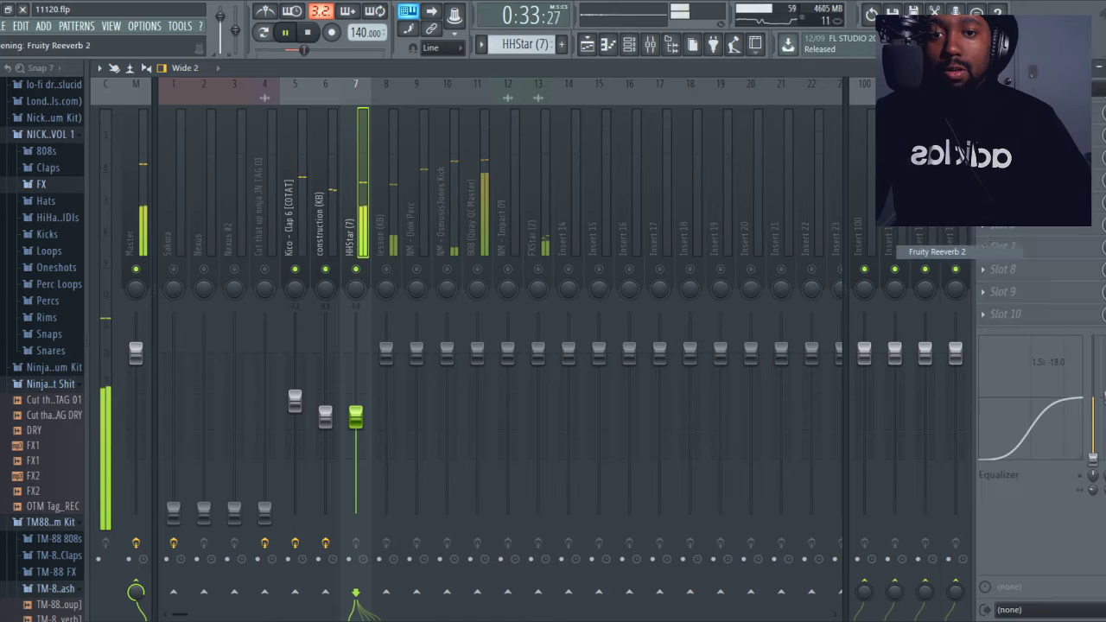
drag(1102, 112, 1102, 134)
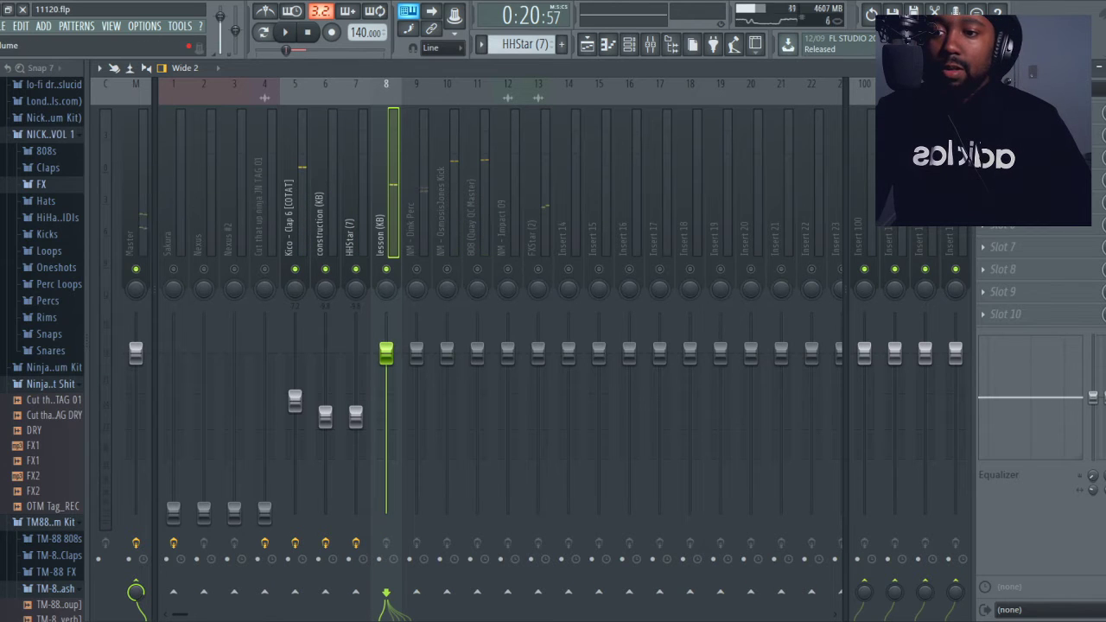
Lower the lesson (KB) fader to about -12.7 dB, play the song, and close the mixer and reverb windows
drag(386, 352, 386, 424)
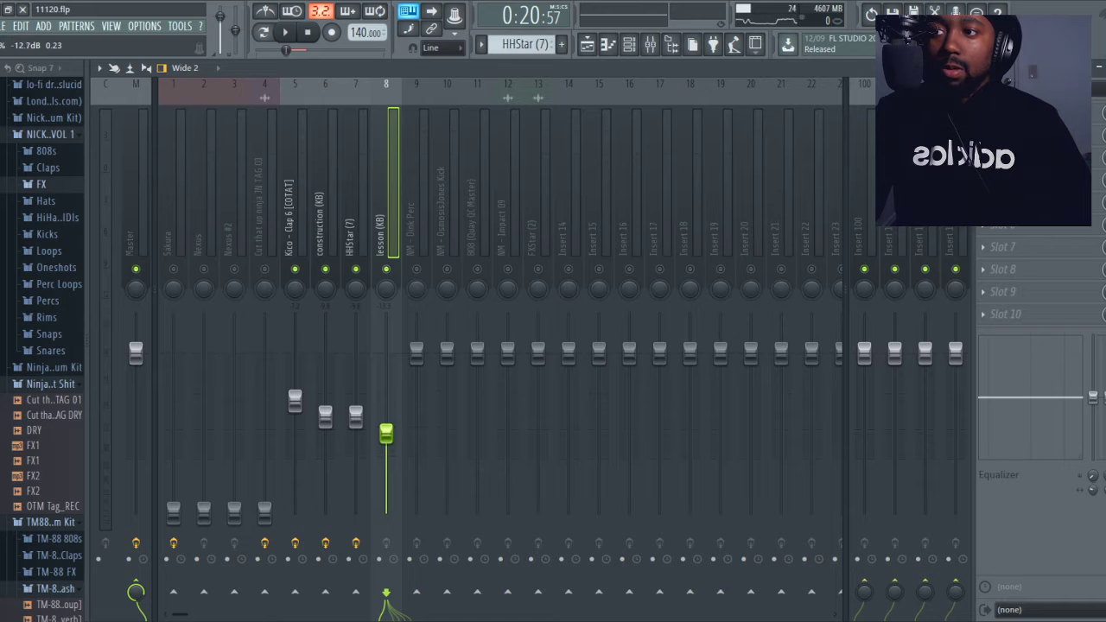
key(space)
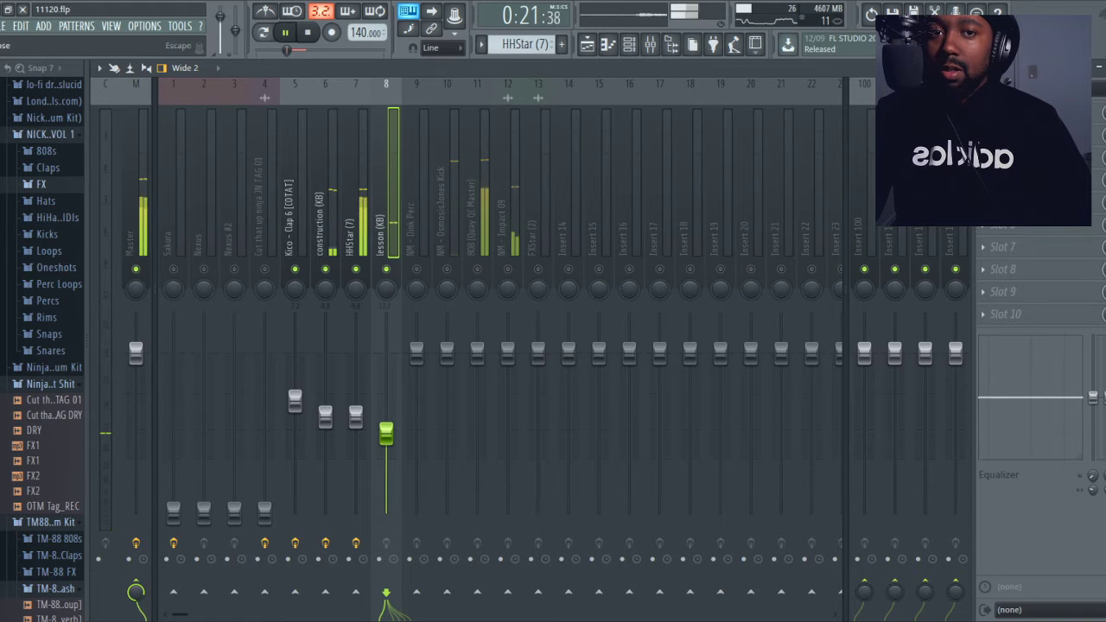
key(F9)
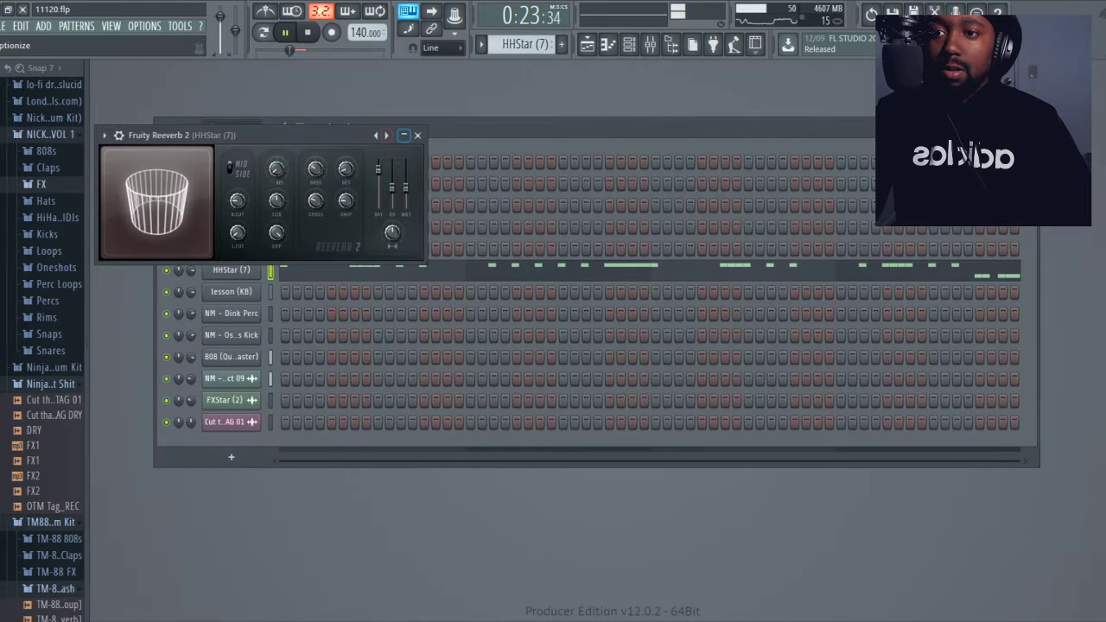
click(418, 135)
Switch to the lesson (KB) pattern and raise the velocity of all its notes to maximum in the piano roll
key(KP_Add)
key(KP_Add)
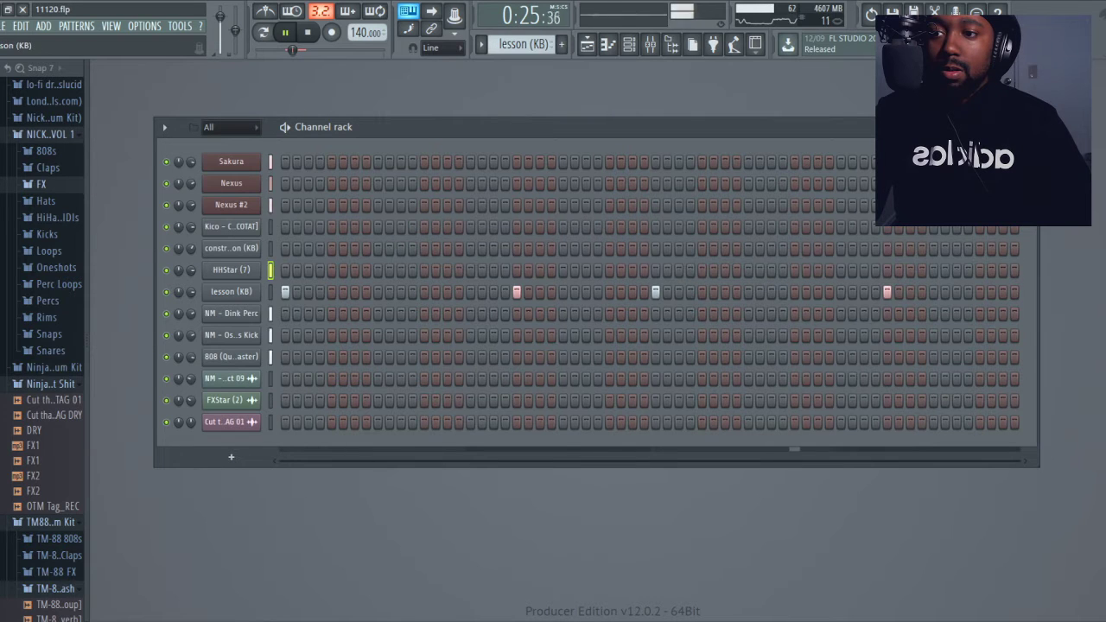
right_click(232, 291)
click(285, 291)
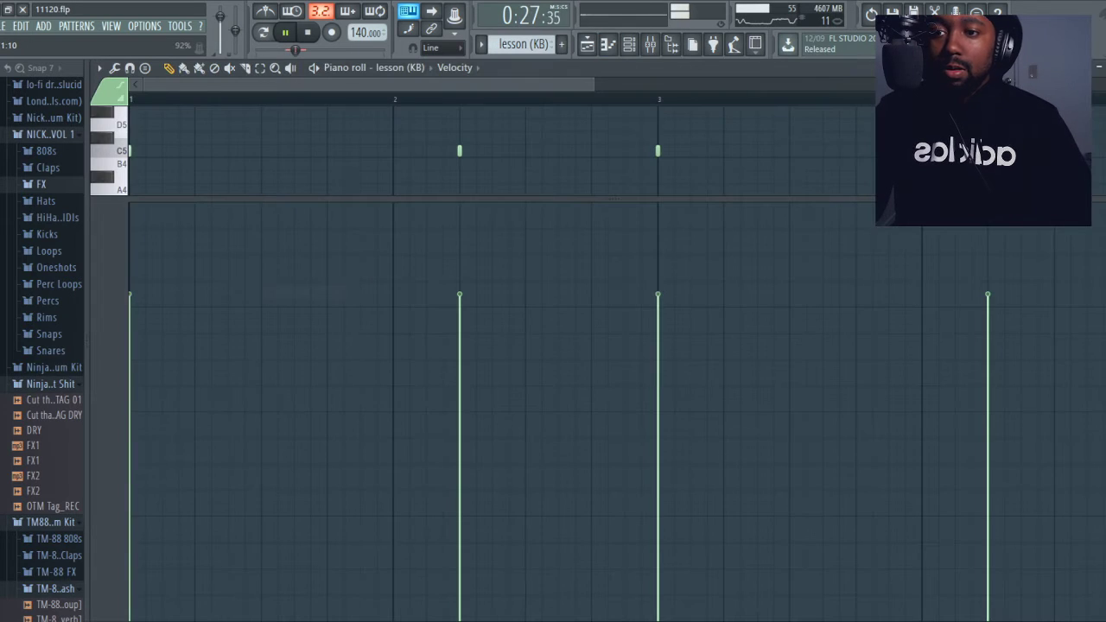
scroll(328, 151, up, 4)
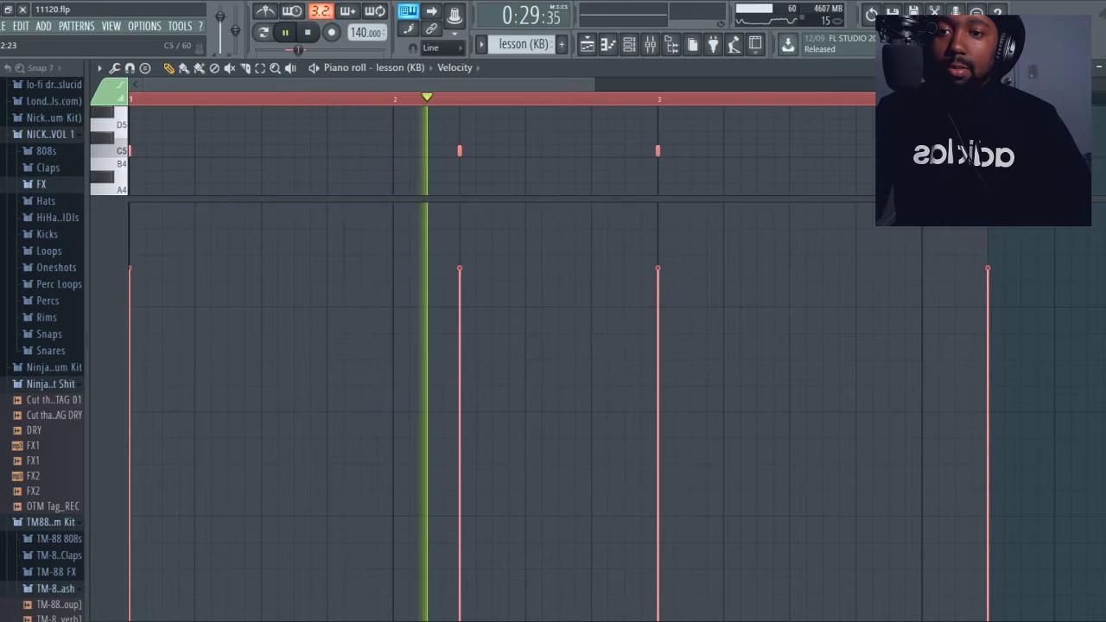
scroll(328, 151, up, 4)
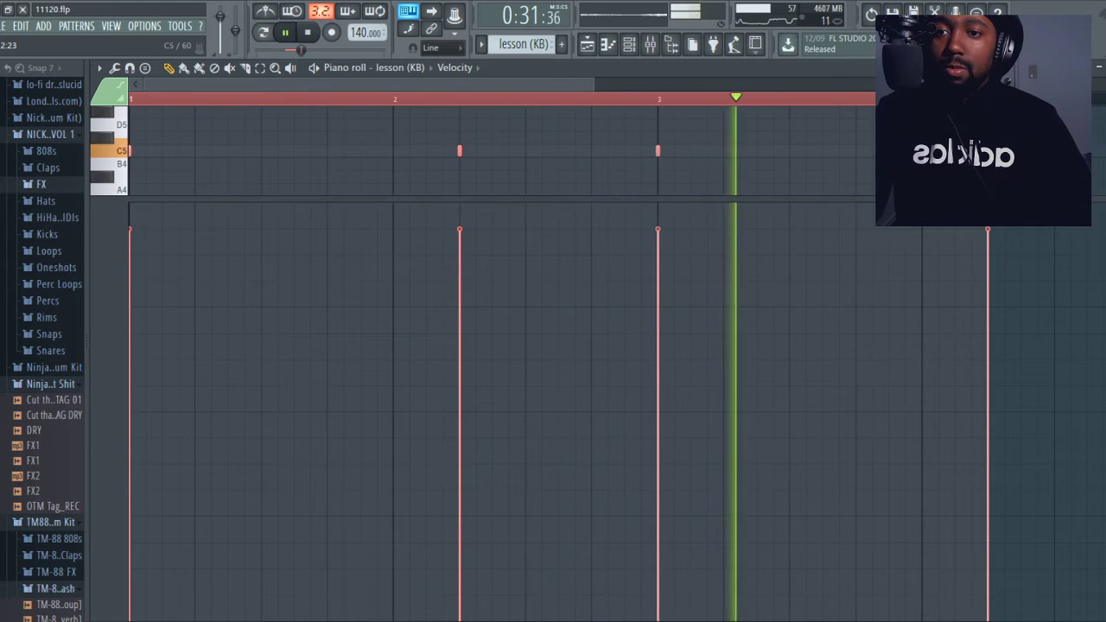
scroll(328, 151, up, 2)
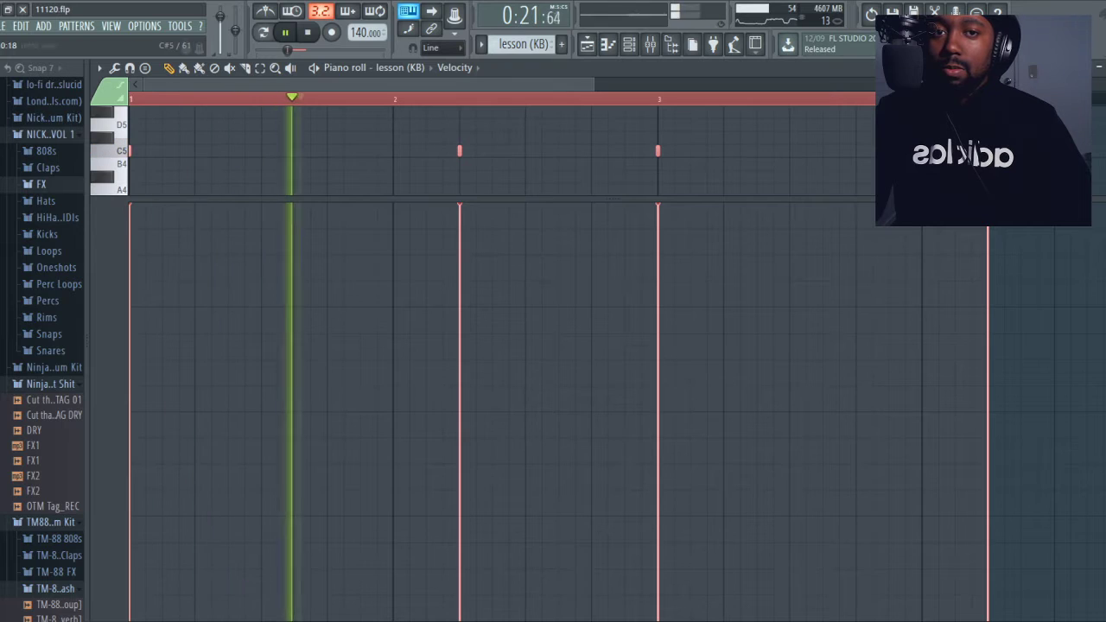
key(Escape)
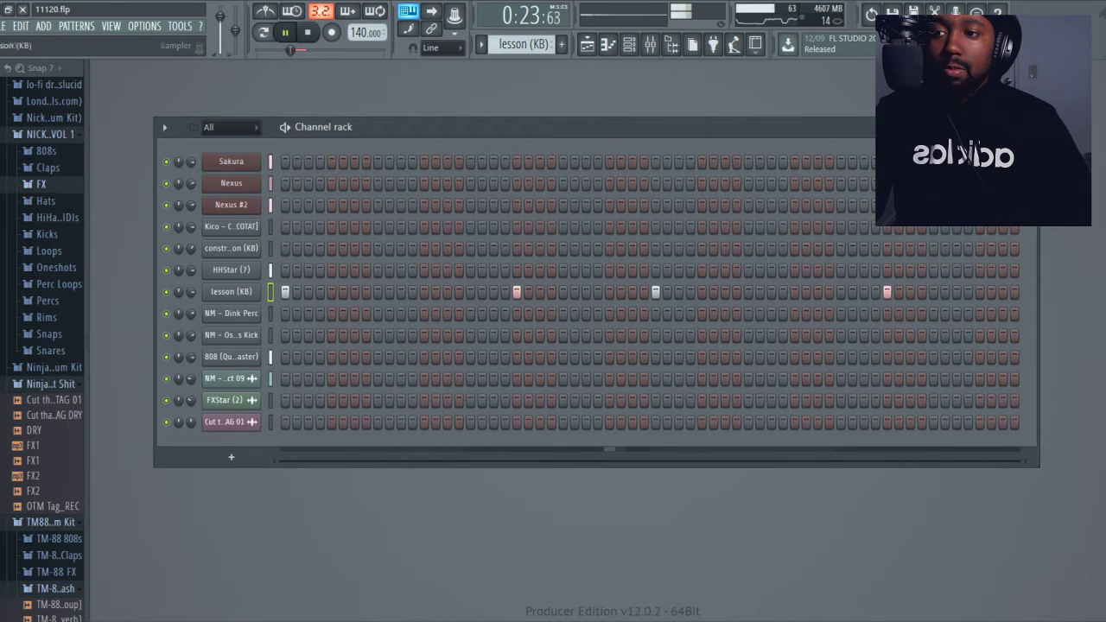
Lower the NM - Dink Perc mixer fader to about -10 dB and cut its low EQ band to -18.0
click(649, 44)
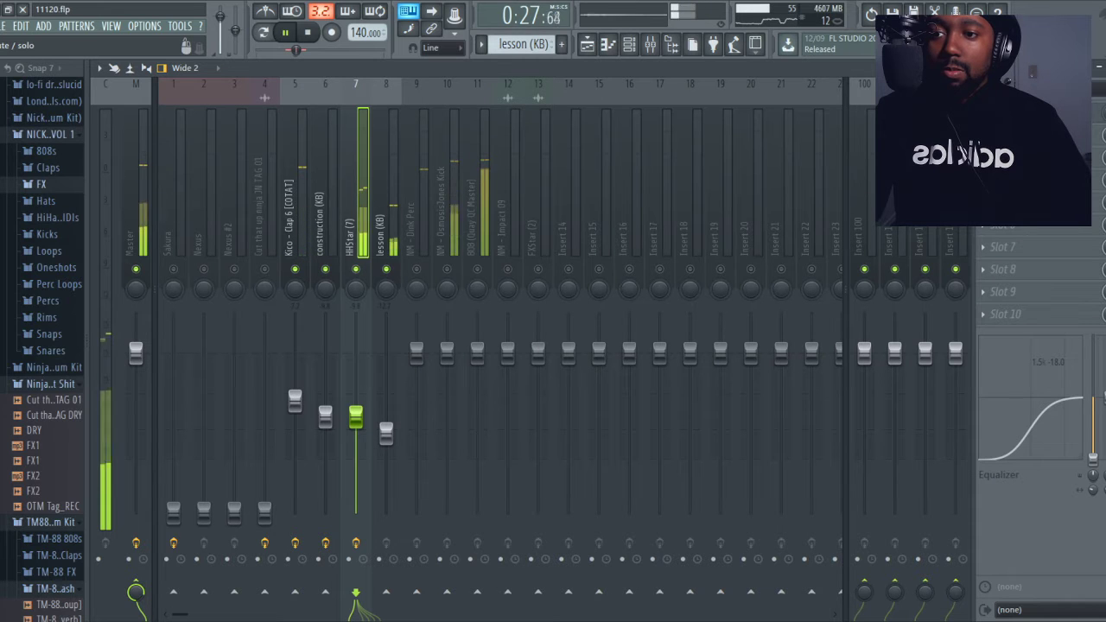
drag(417, 350, 416, 416)
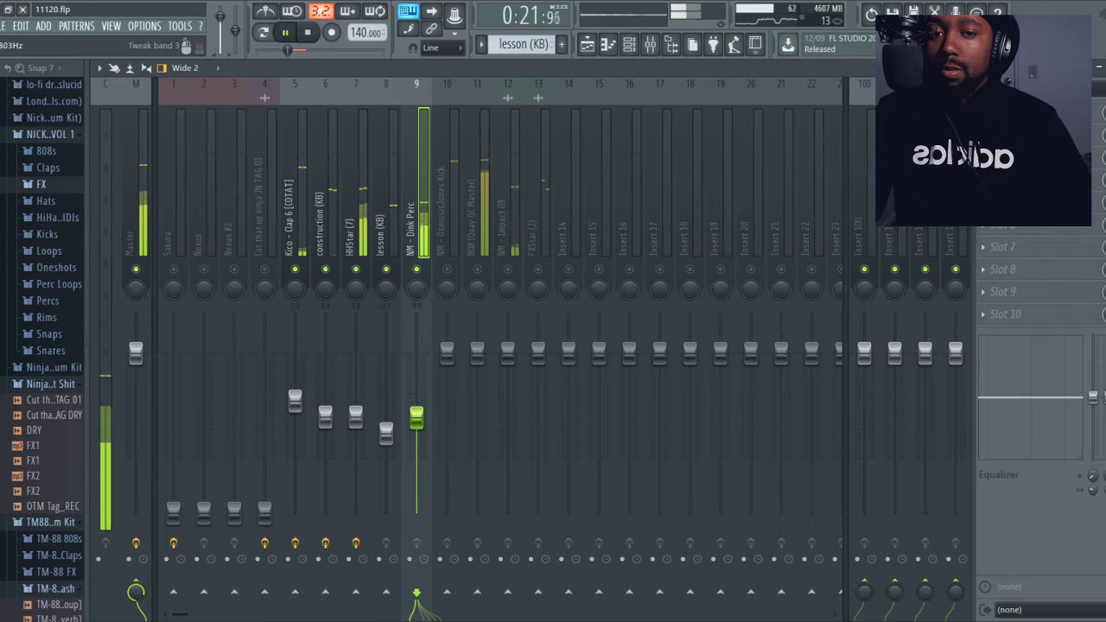
drag(1093, 397, 1093, 462)
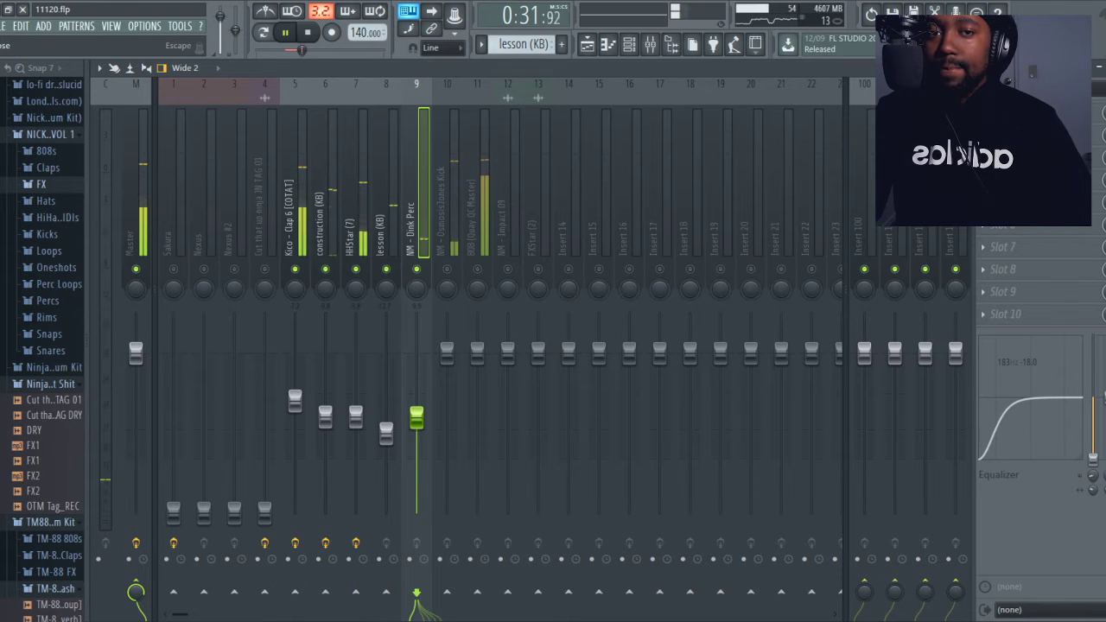
Switch to the NM - Dink Perc pattern and raise the velocity of all its notes in the piano roll
key(Escape)
key(KP_Add)
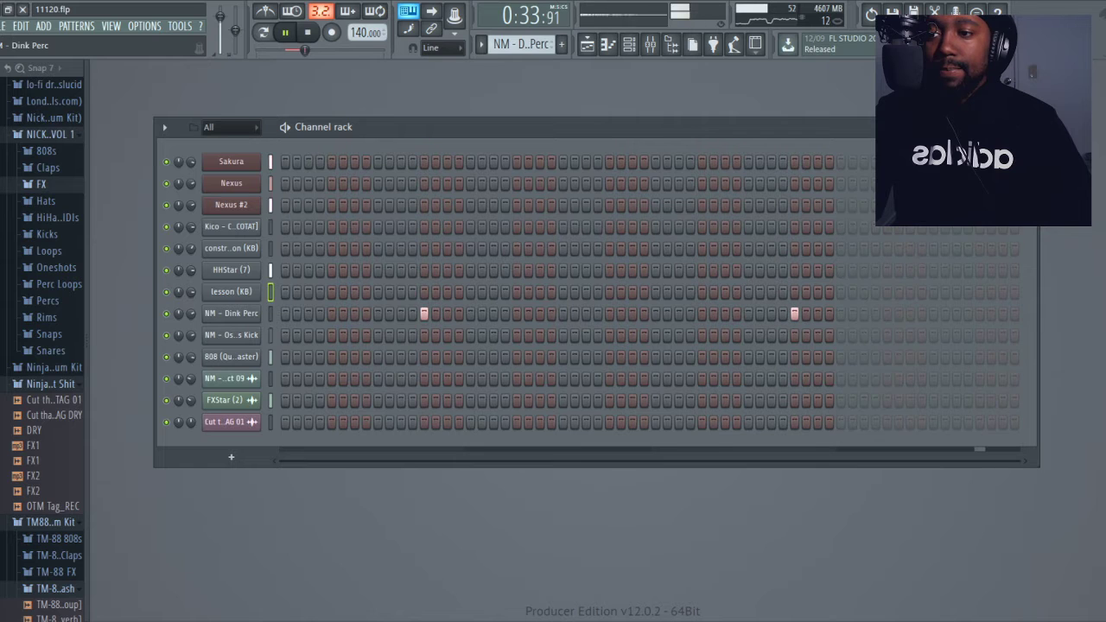
right_click(269, 309)
click(289, 315)
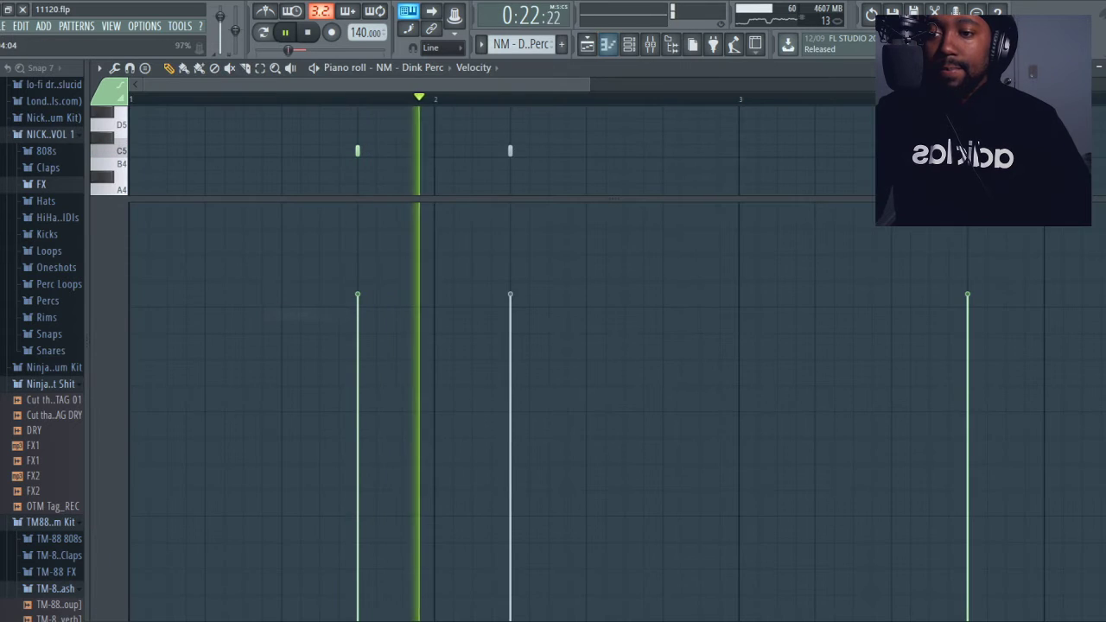
key(ctrl+a)
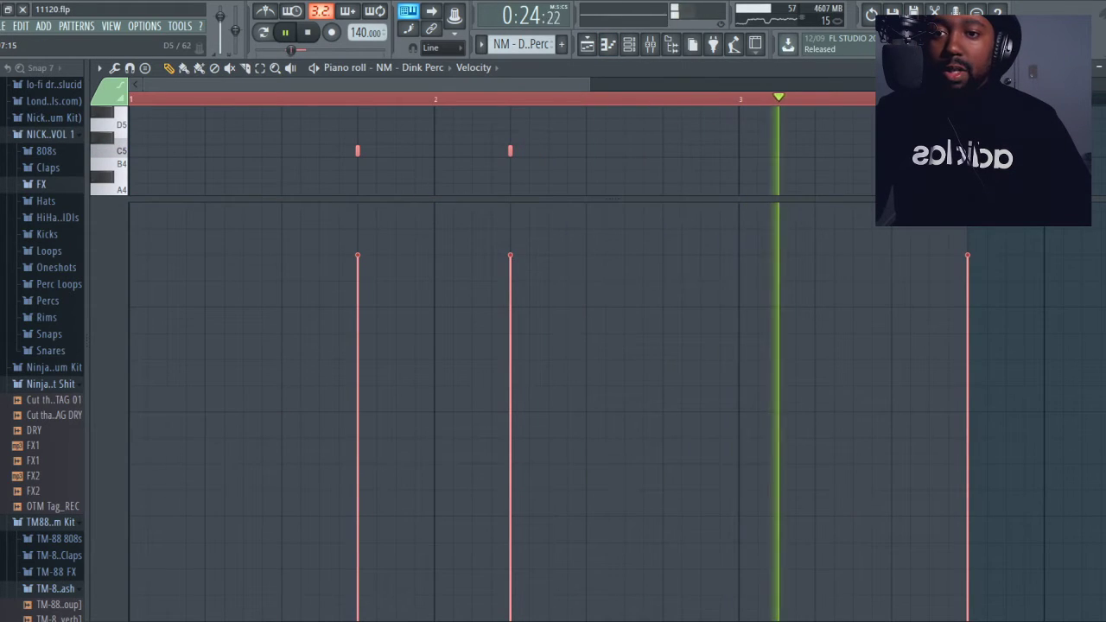
scroll(882, 128, up, 1)
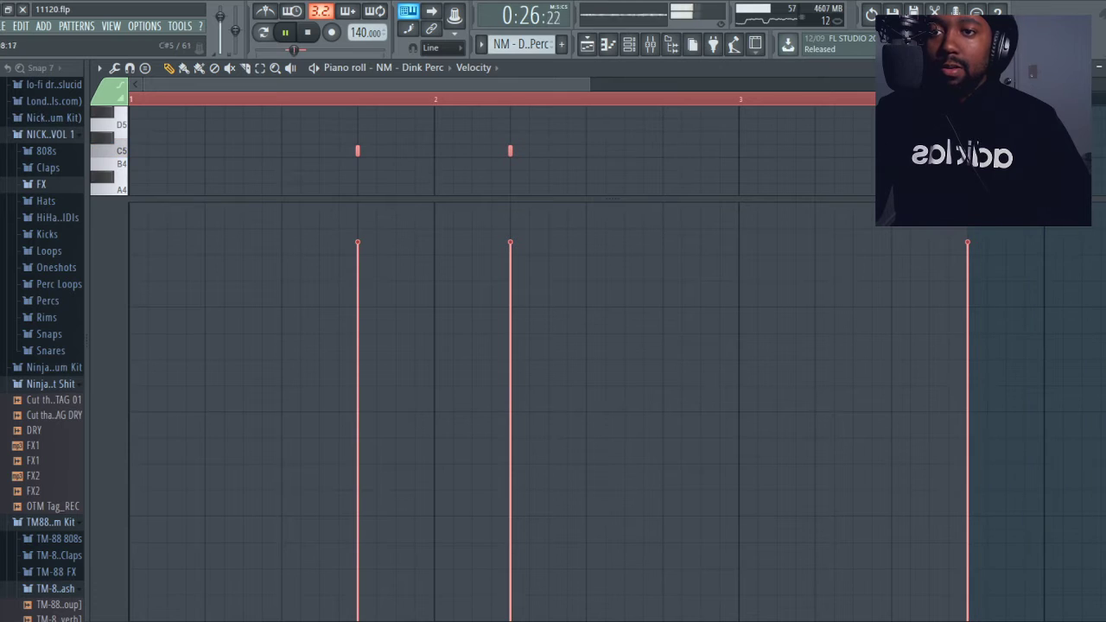
key(Escape)
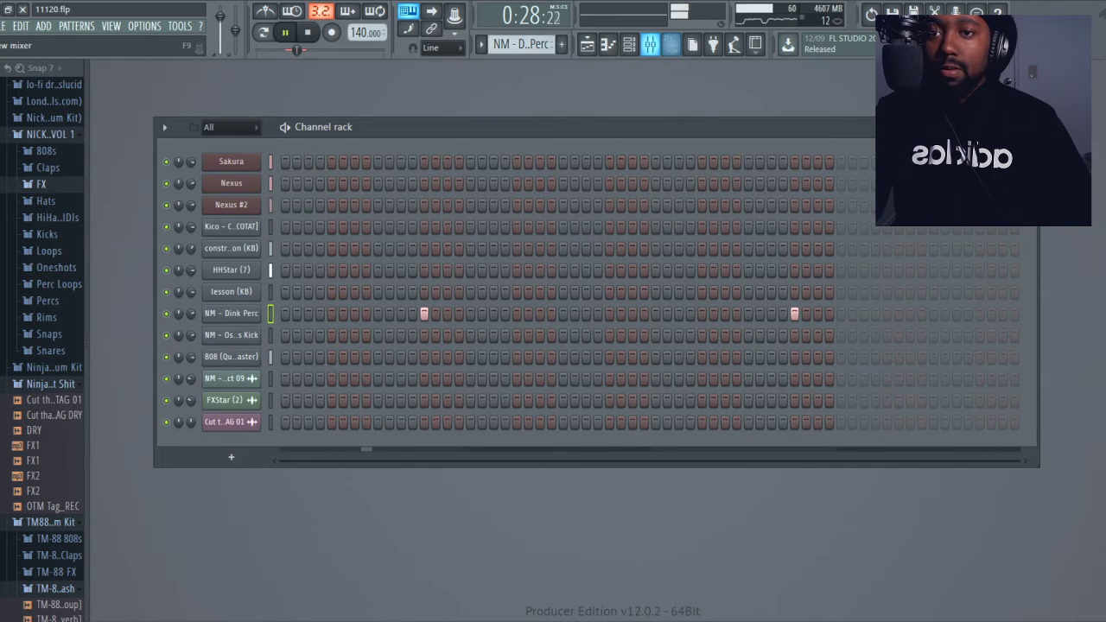
Play the song and lower the NM - Impact 09 fader to about -10 dB and the FXStar (2) fader to slightly above it
click(650, 44)
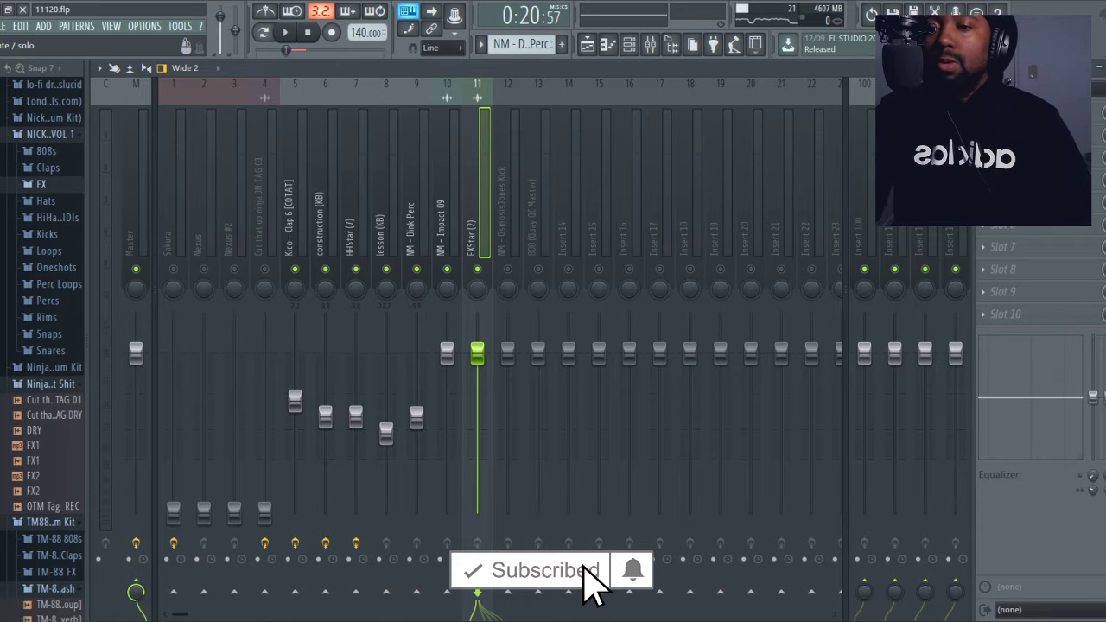
key(space)
click(446, 216)
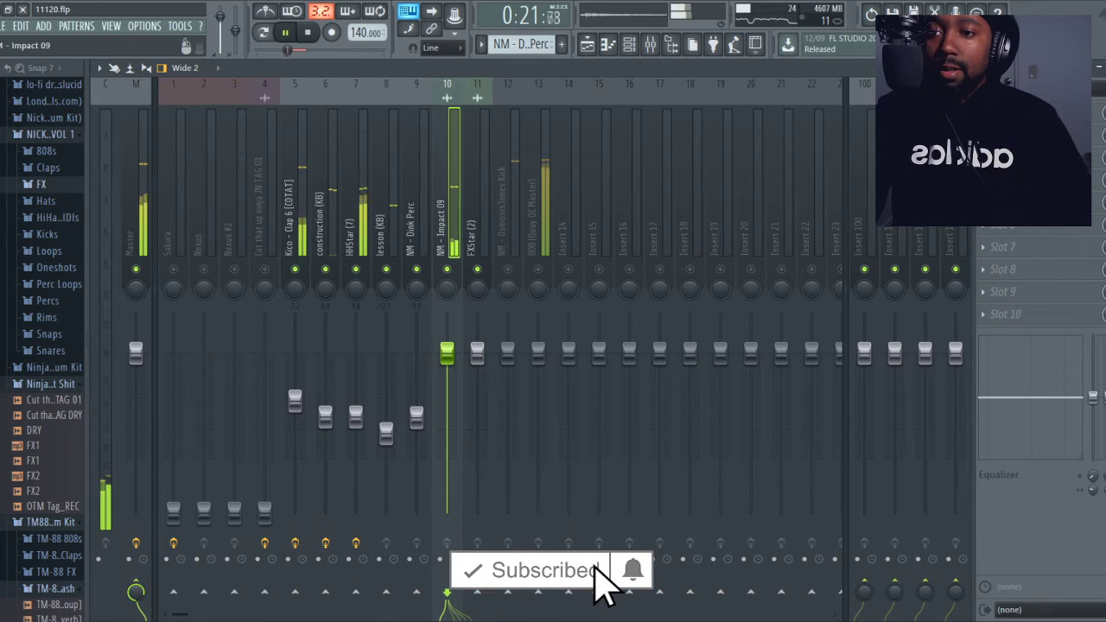
drag(446, 351, 446, 432)
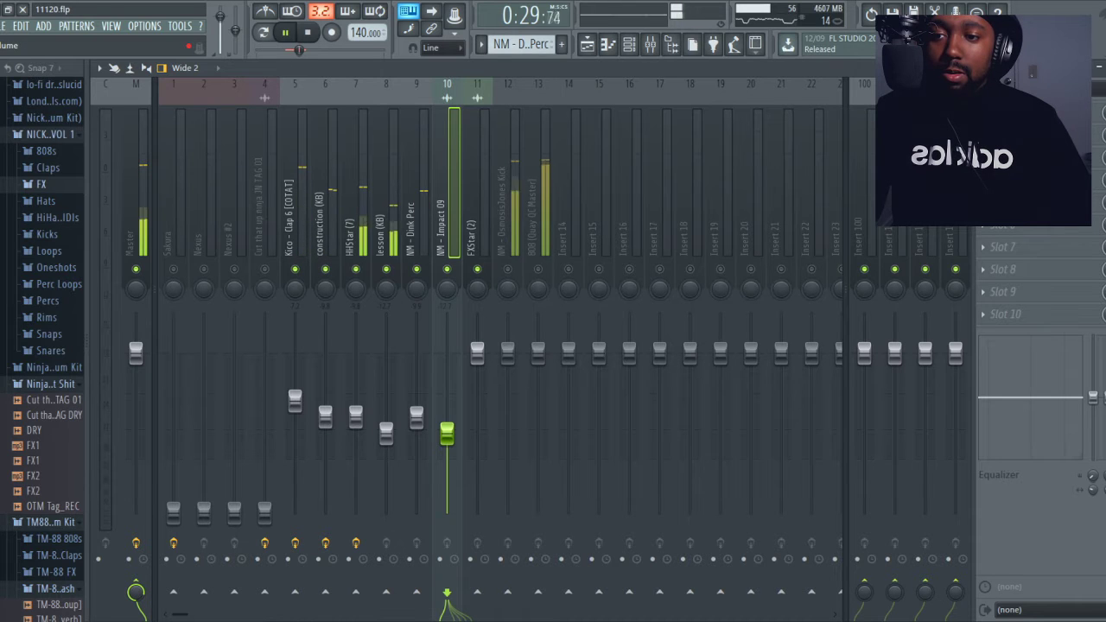
drag(446, 424, 446, 418)
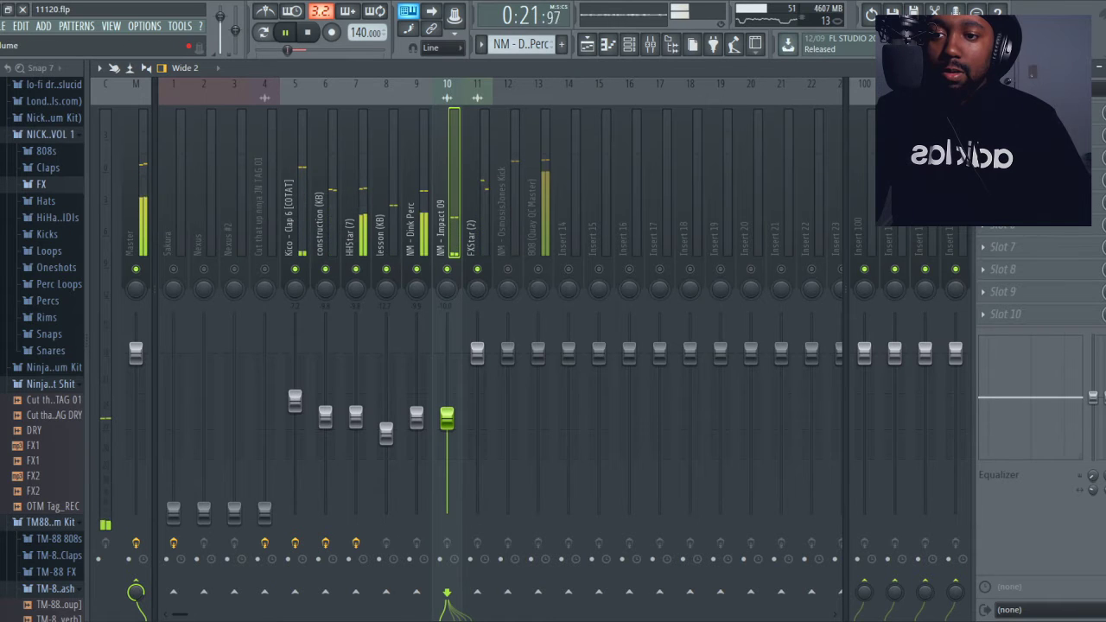
drag(477, 350, 477, 418)
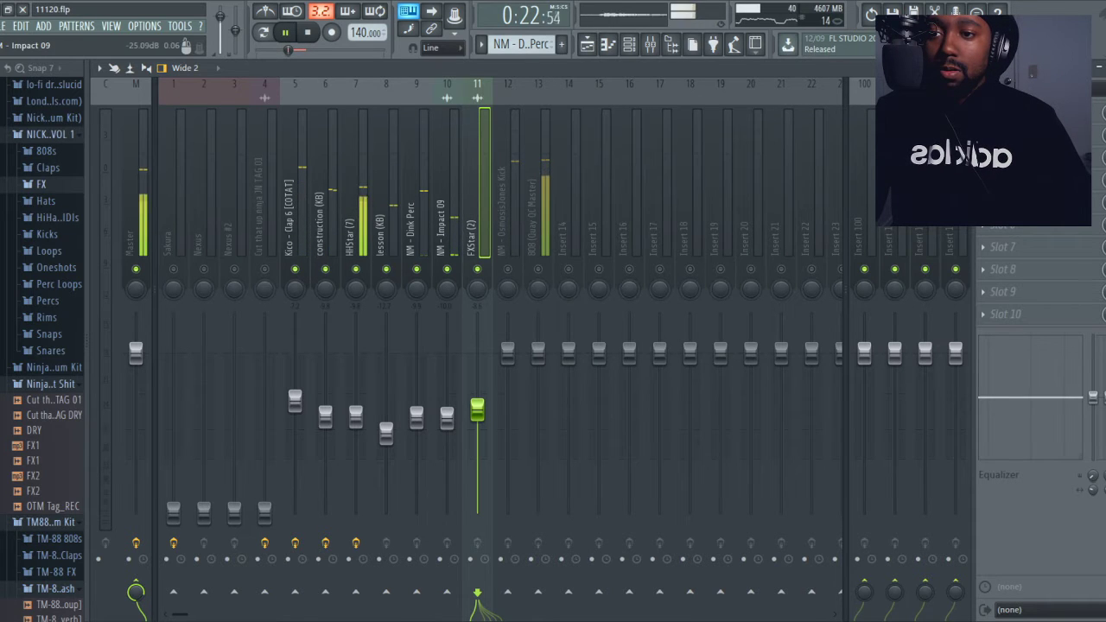
Cut the low EQ band of the NM - Impact 09 mixer track to -18.0 while the song plays
click(448, 207)
drag(1093, 397, 1093, 459)
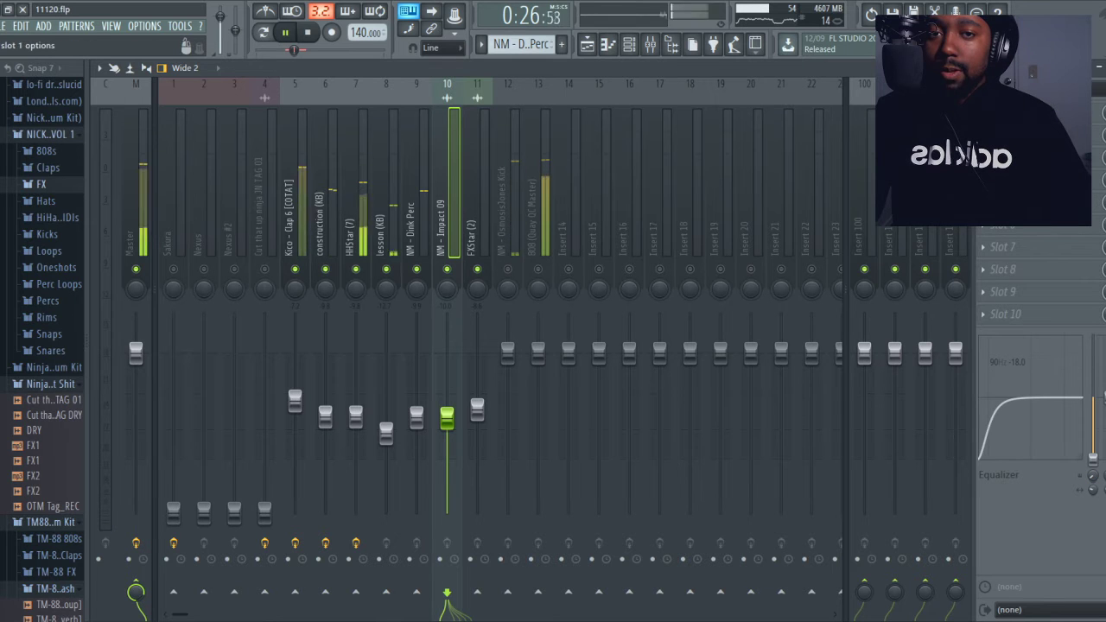
key(Escape)
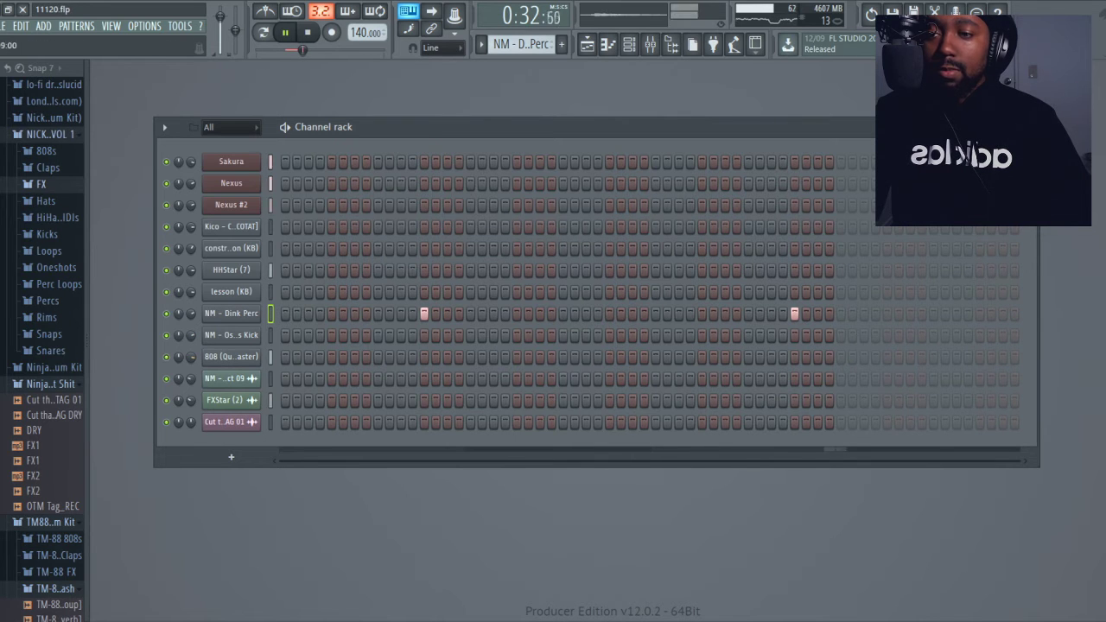
key(F9)
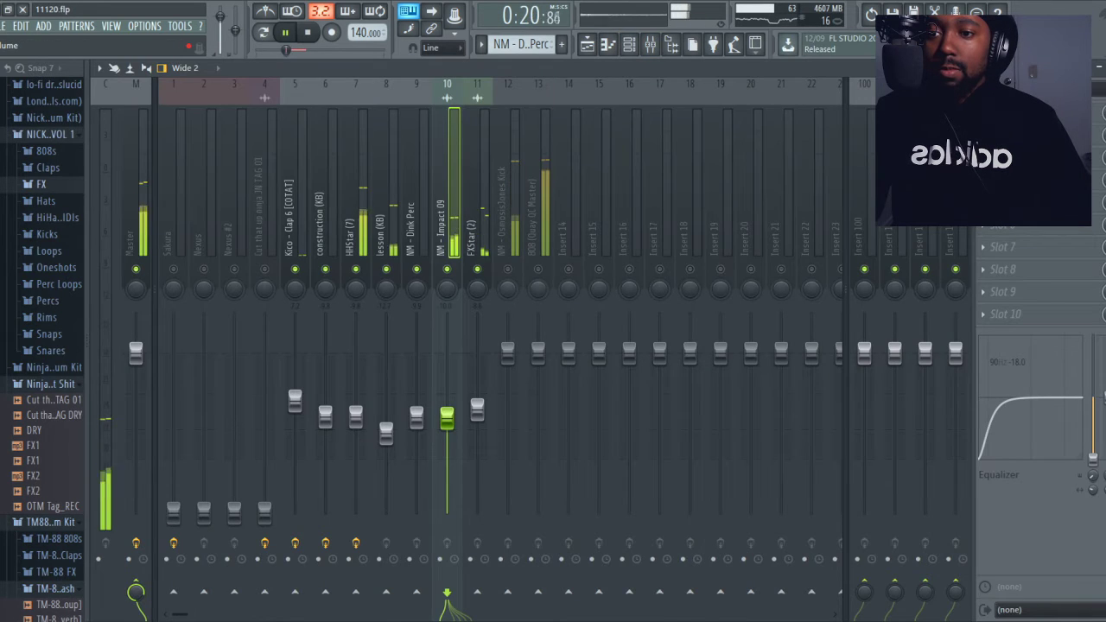
Raise the FXStar (2) fader slightly to about -8 dB and add Fruity Reeverb 2 to its first effect slot with a reduced mix level
drag(477, 409, 477, 405)
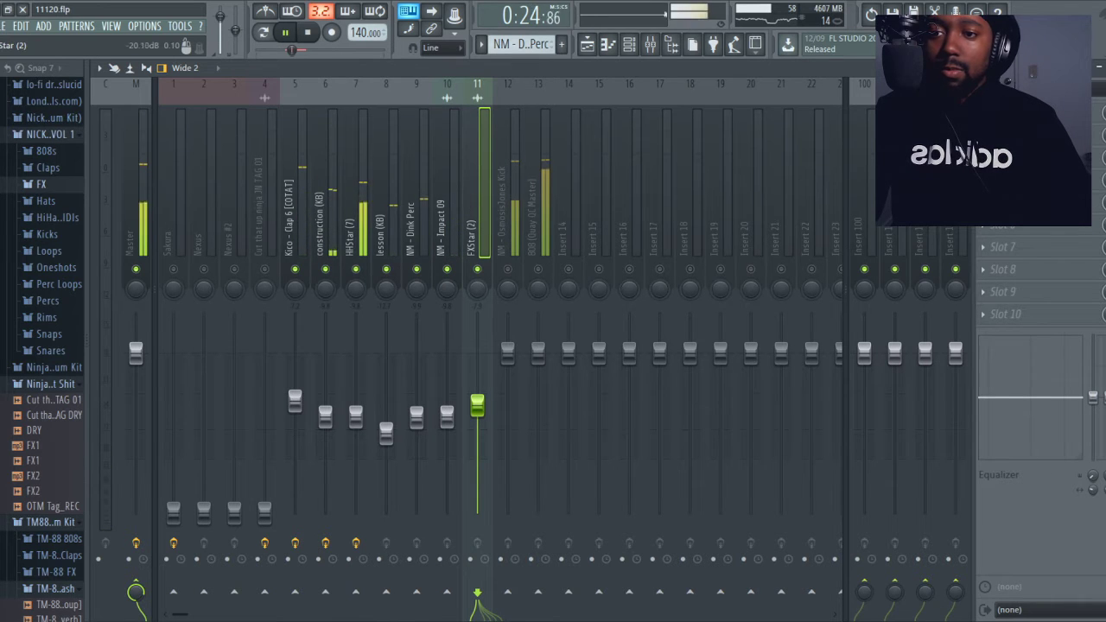
click(1002, 112)
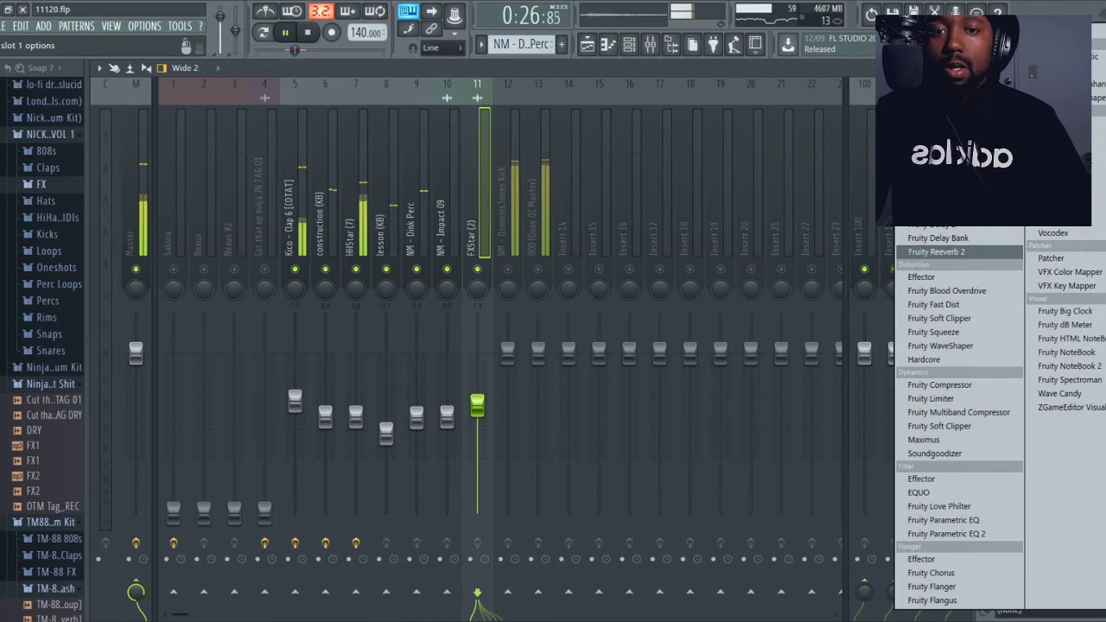
click(941, 252)
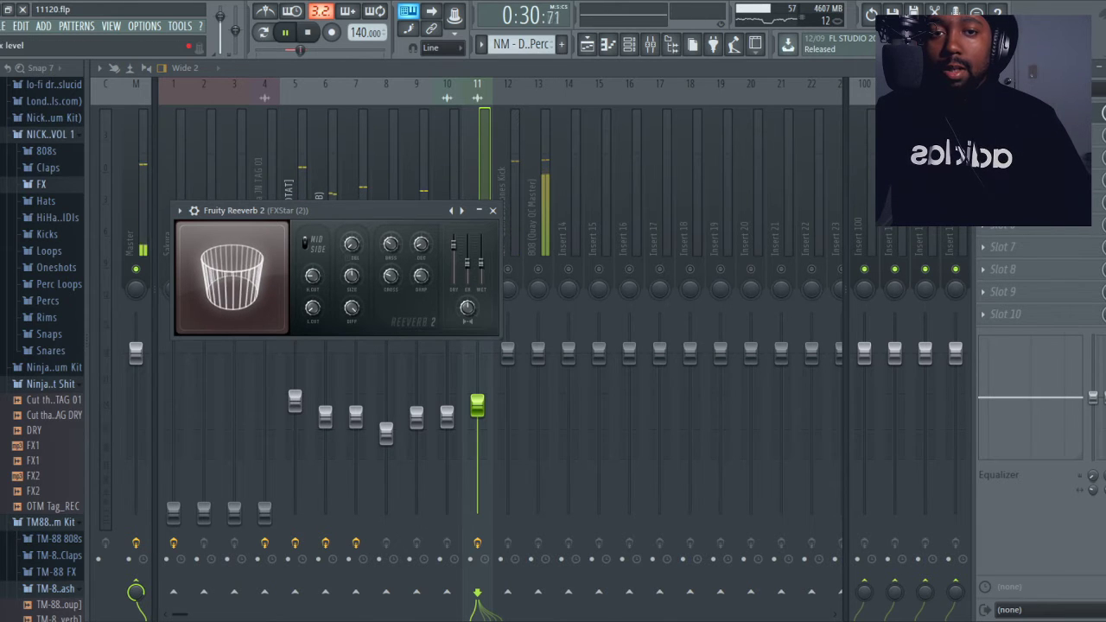
drag(1103, 112, 1103, 121)
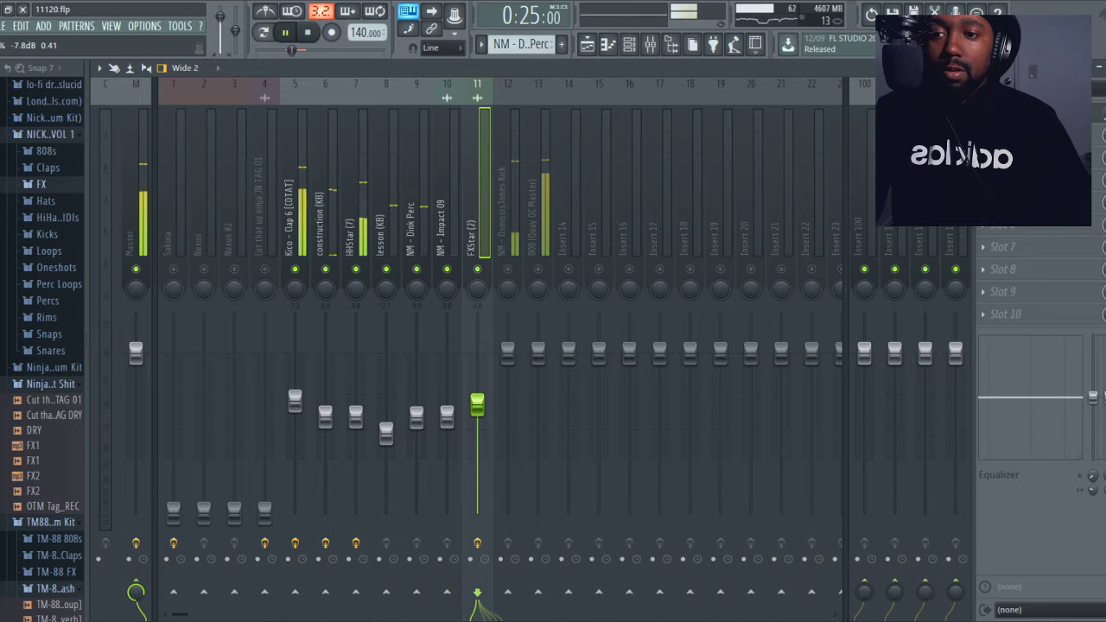
Raise the NM - Impact 09 fader to about -9 dB, fine-tune FXStar (2) at about -8 dB and stop playback
drag(446, 417, 446, 413)
click(477, 404)
drag(446, 413, 477, 403)
click(477, 404)
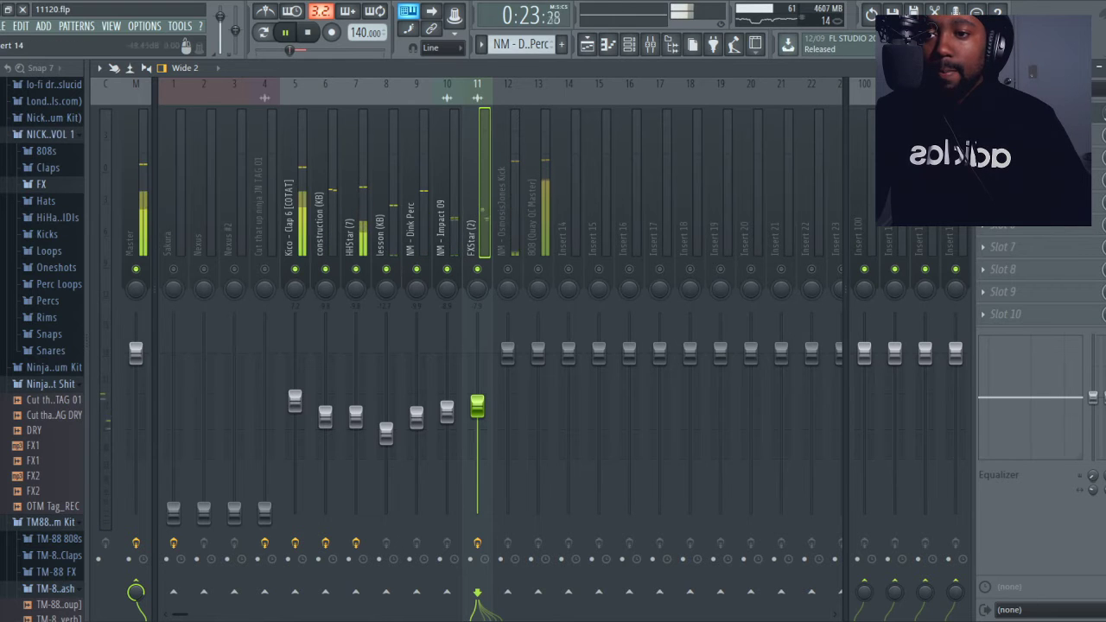
key(space)
Enable the NM - OsmosisJones Kick mixer track and raise the velocity of all notes in its pattern to maximum
click(508, 208)
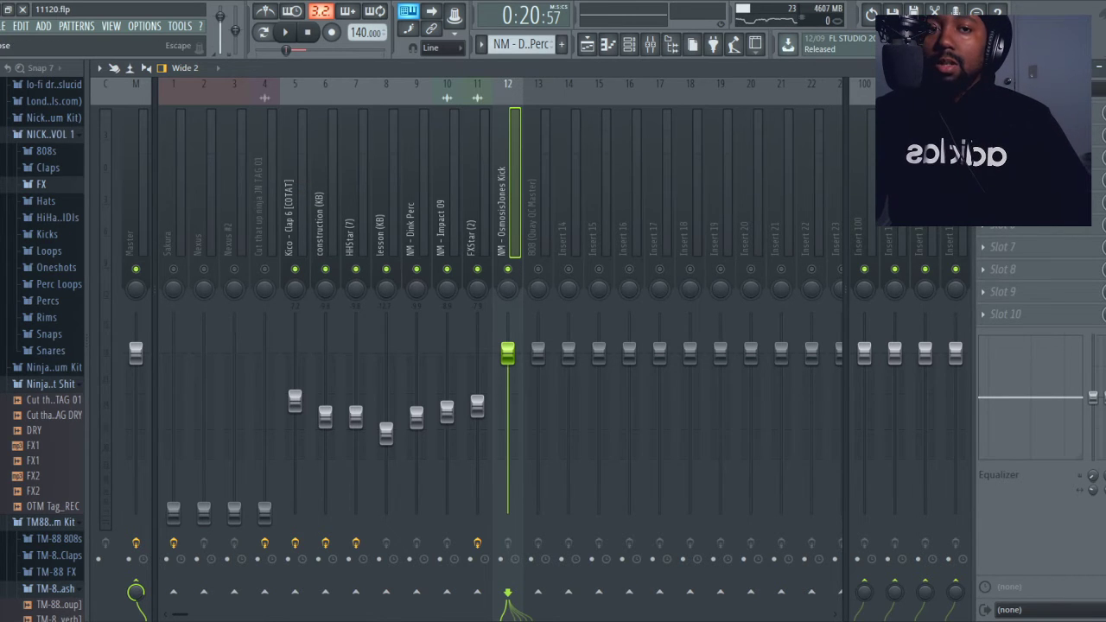
key(Escape)
key(Escape)
key(KP_Add)
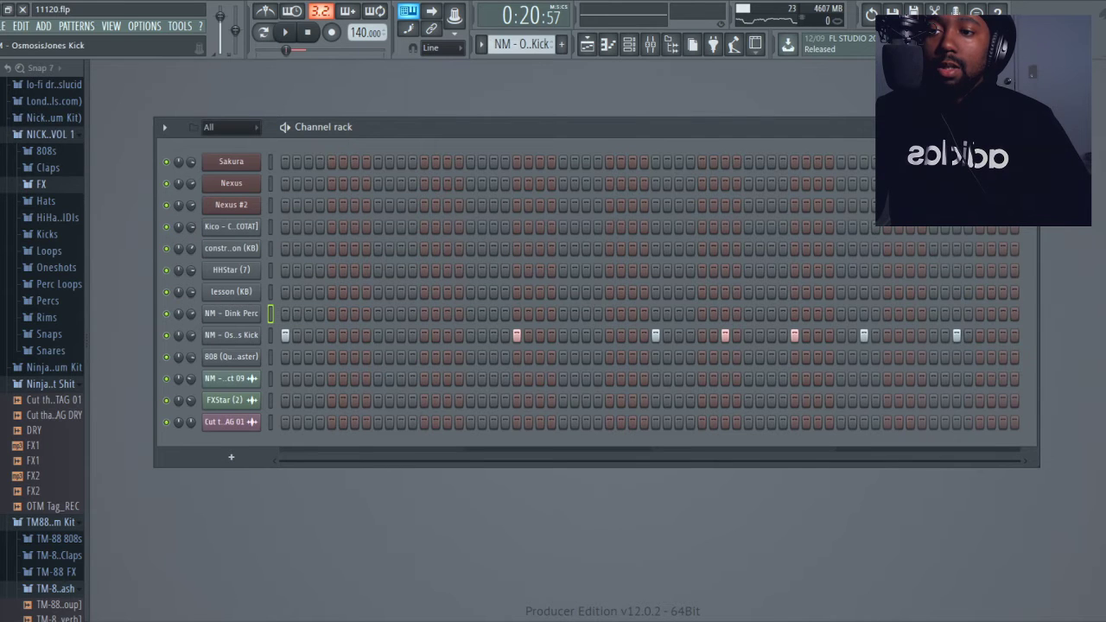
right_click(259, 334)
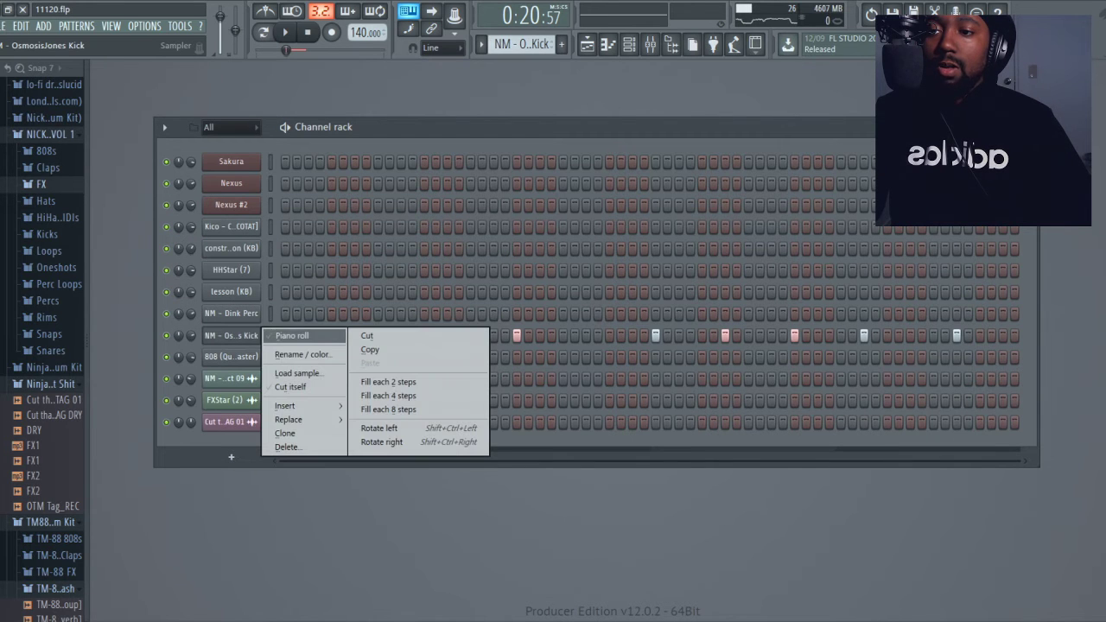
click(291, 335)
key(ctrl+a)
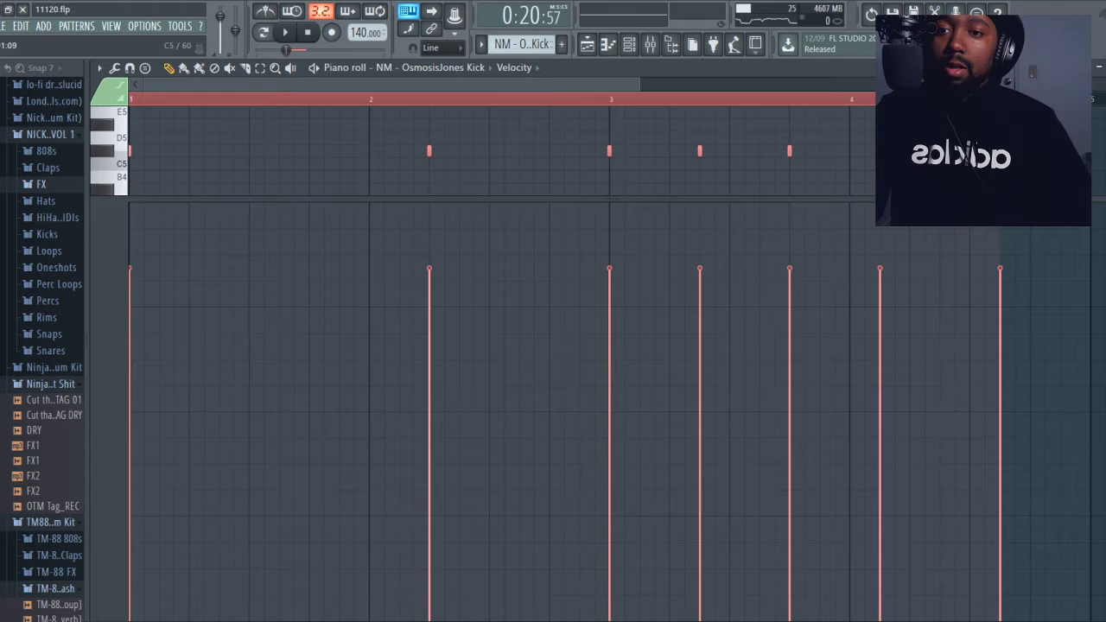
scroll(291, 335, up, 5)
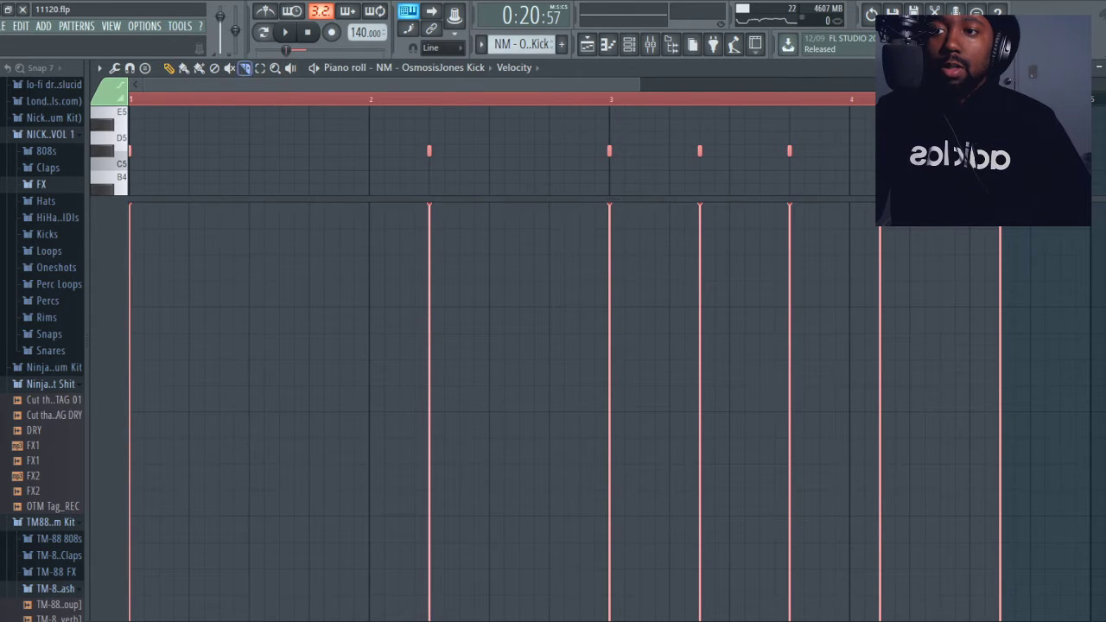
Play the NM - OsmosisJones Kick pattern on its own in pattern mode and listen to the kick
key(space)
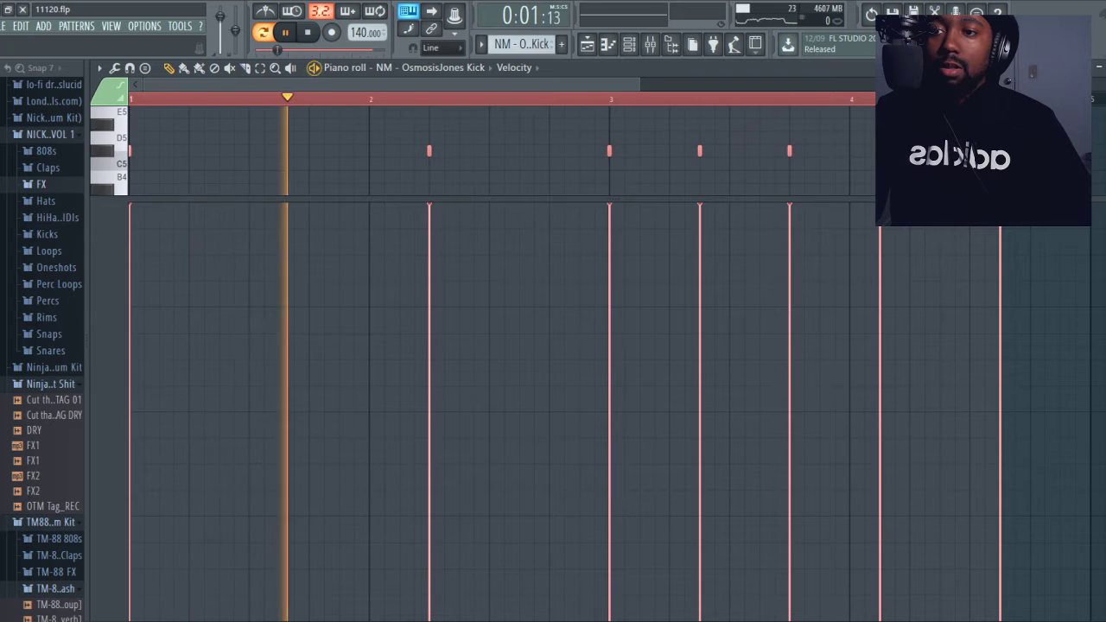
key(F7)
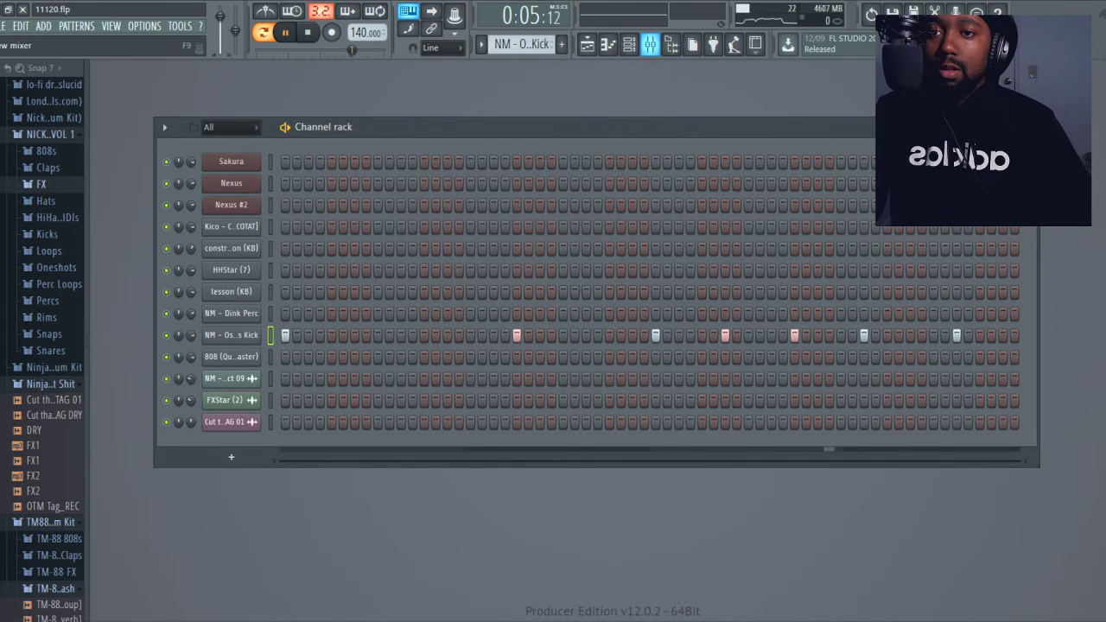
key(F9)
key(F9)
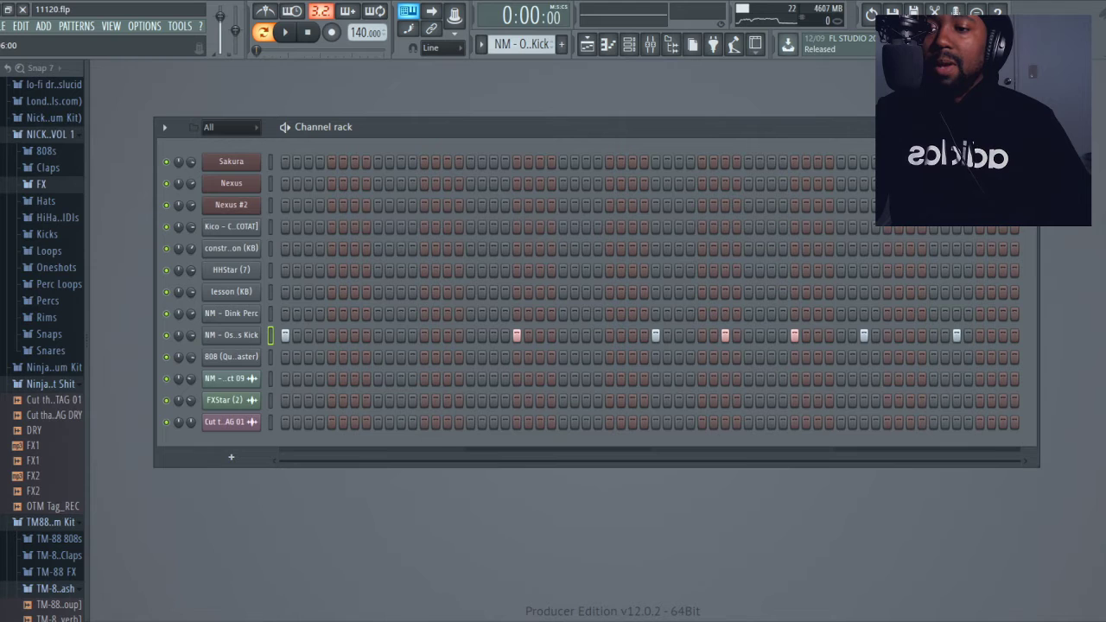
Transpose all NM - OsmosisJones Kick notes in semitone steps up to D#5 in the piano roll
key(F7)
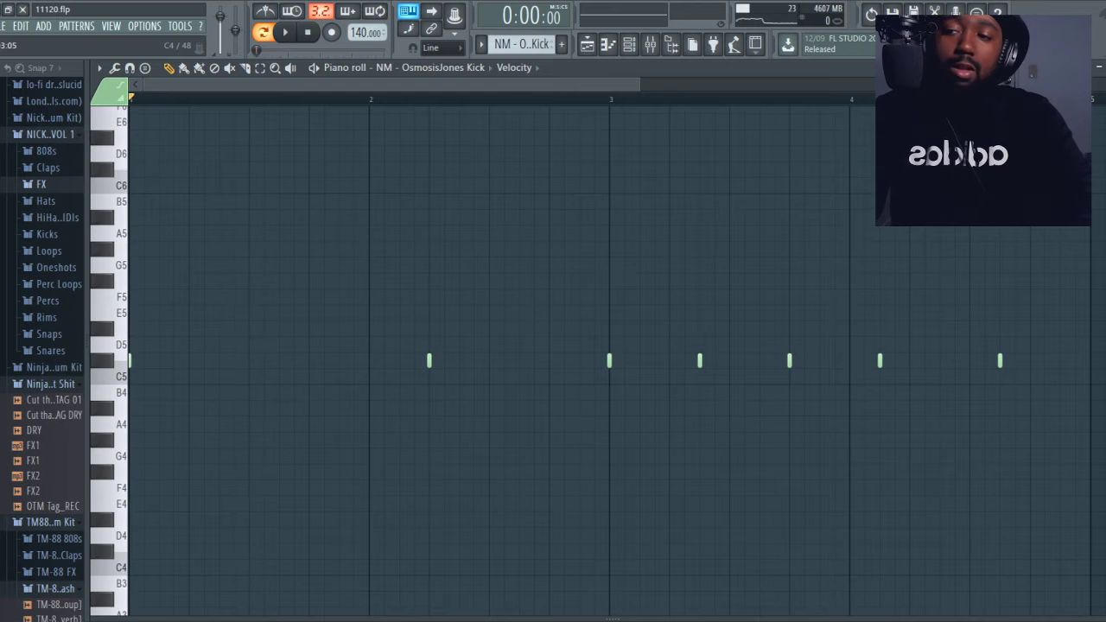
key(shift+Up)
key(shift+Up)
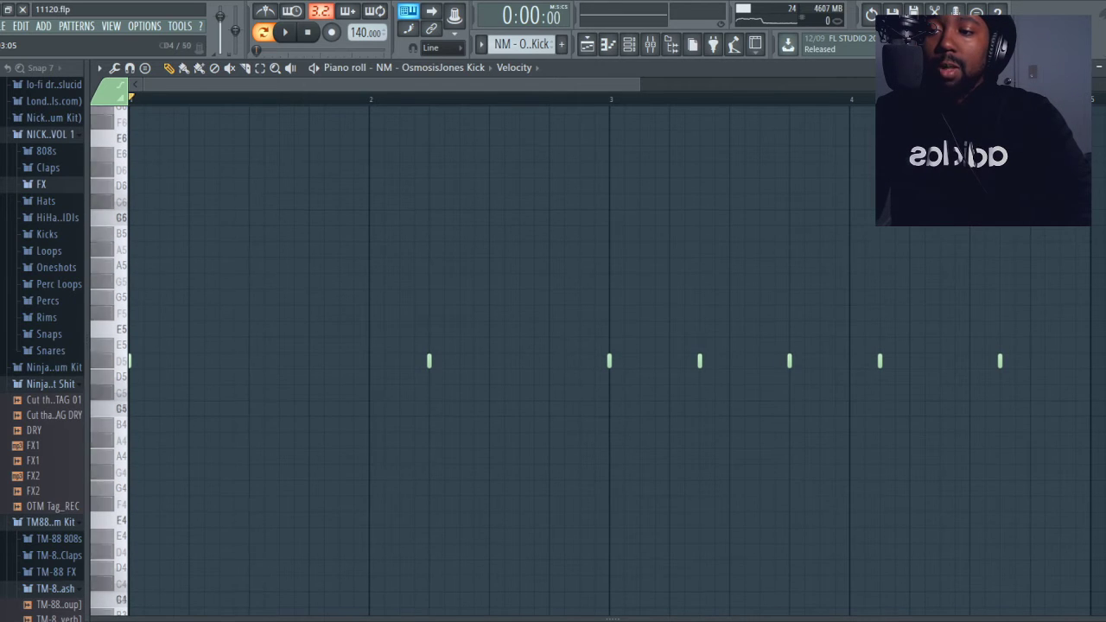
key(shift+Down)
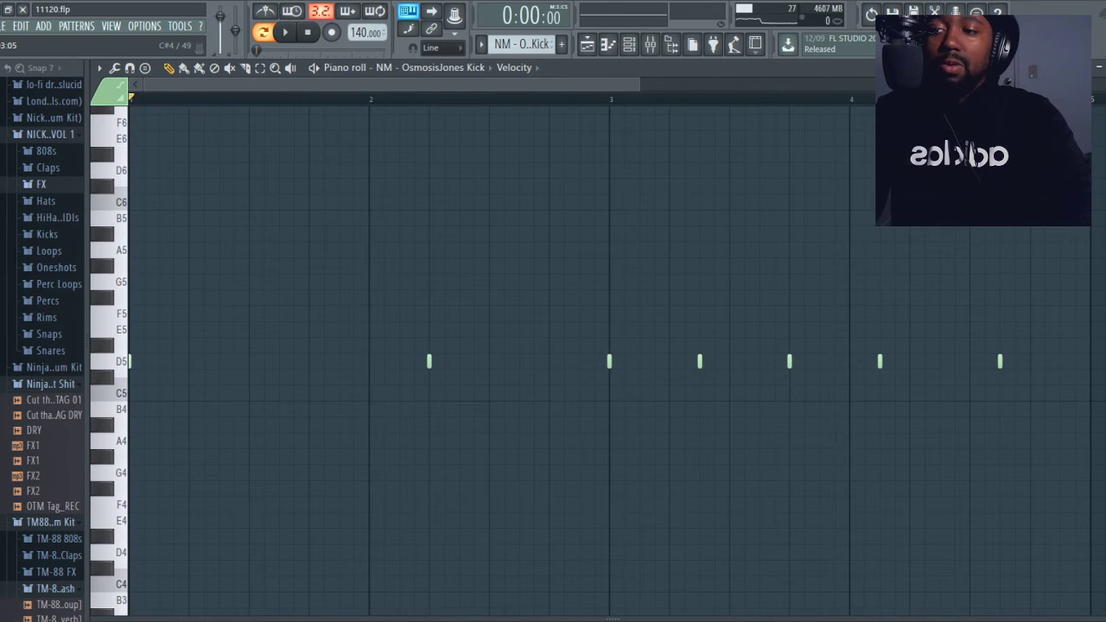
key(shift+Down)
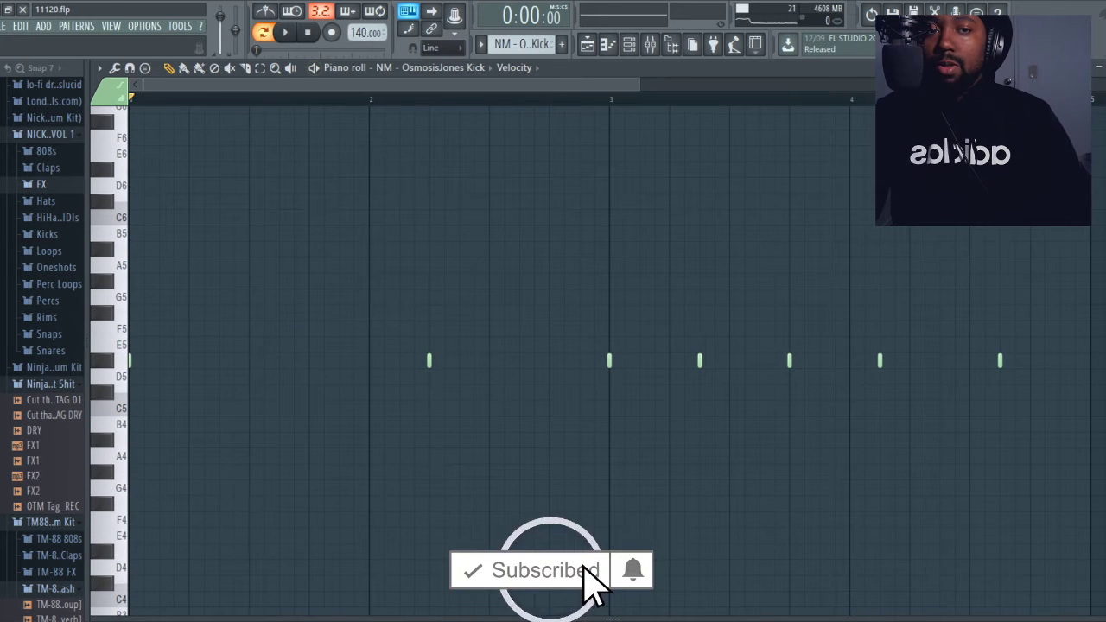
click(1105, 66)
Play the transposed kick pattern and check its level in the mixer
click(651, 44)
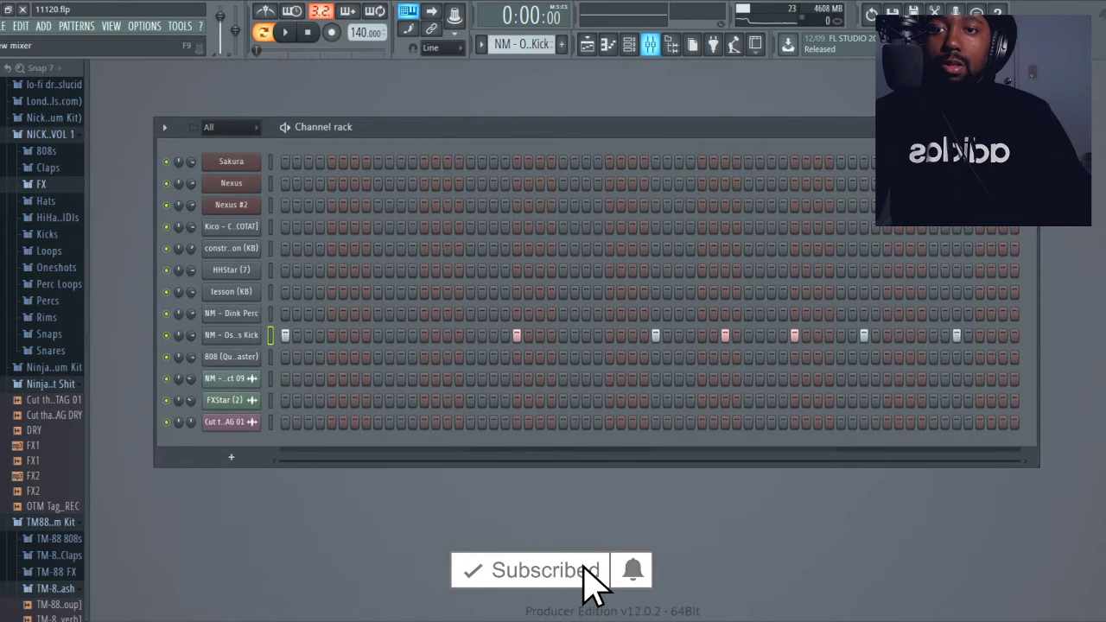
key(space)
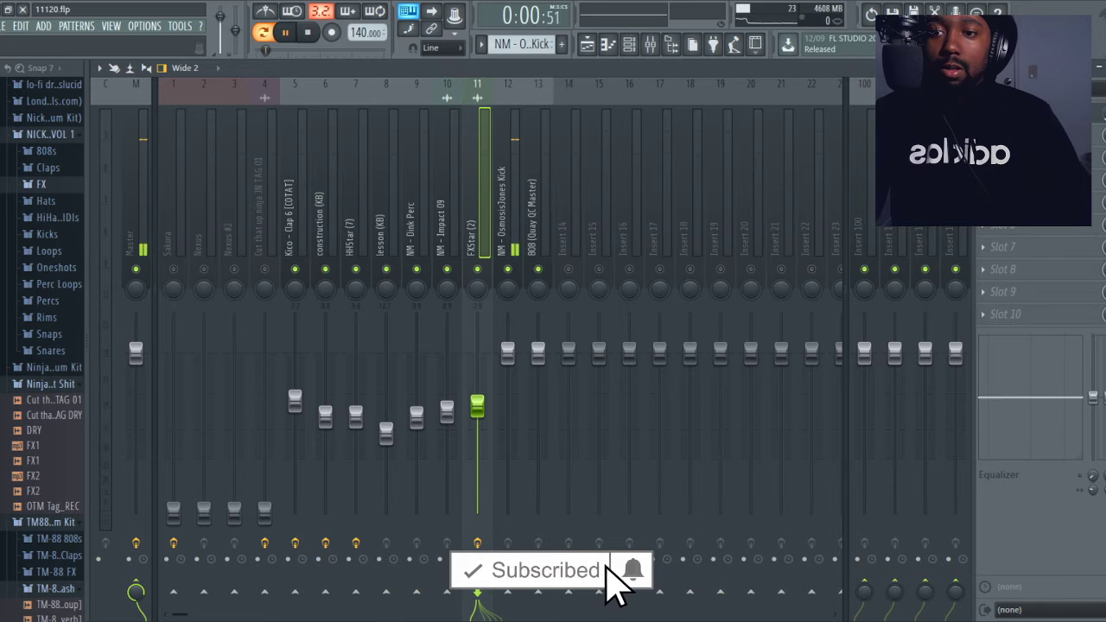
key(F9)
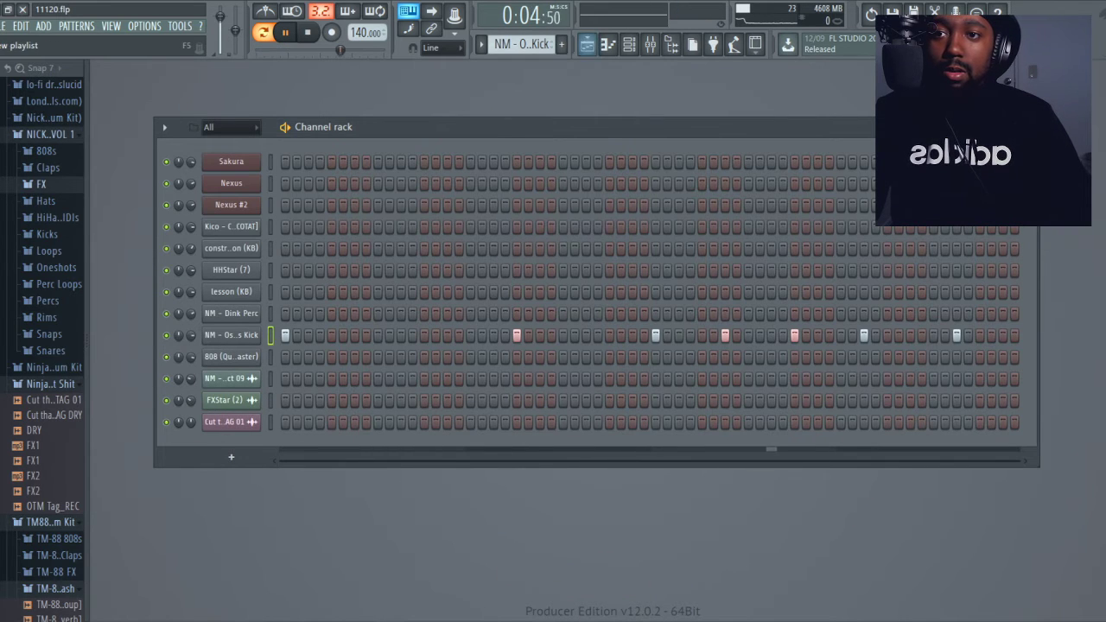
Play the song and lower the NM - OsmosisJones Kick fader to about -6 dB and the 808 (Quay QC Master) fader to about -4 dB
key(space)
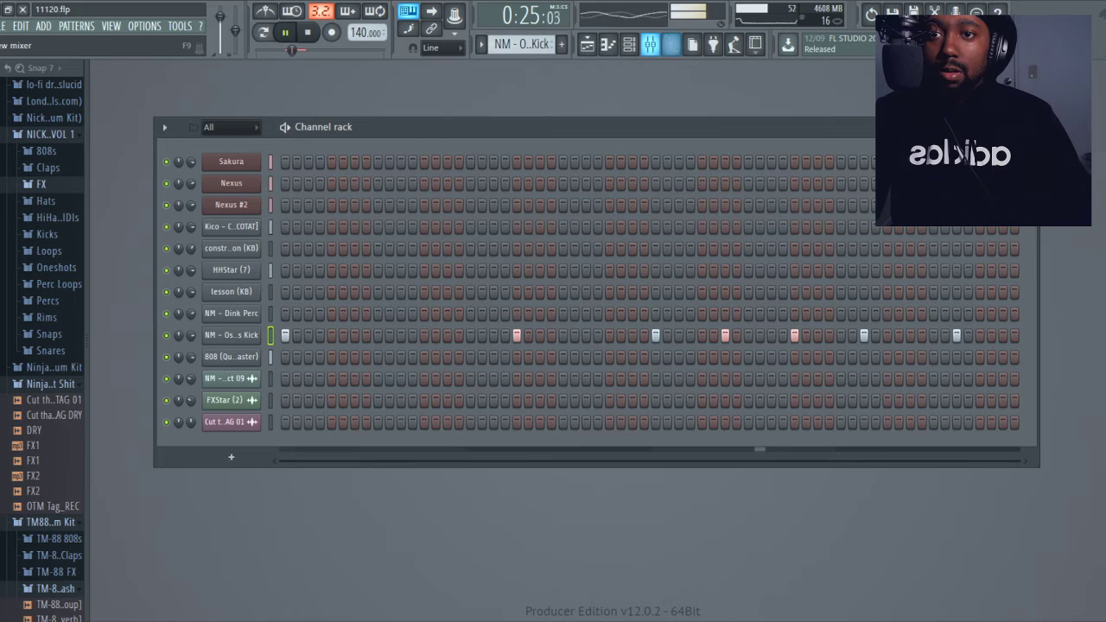
click(650, 44)
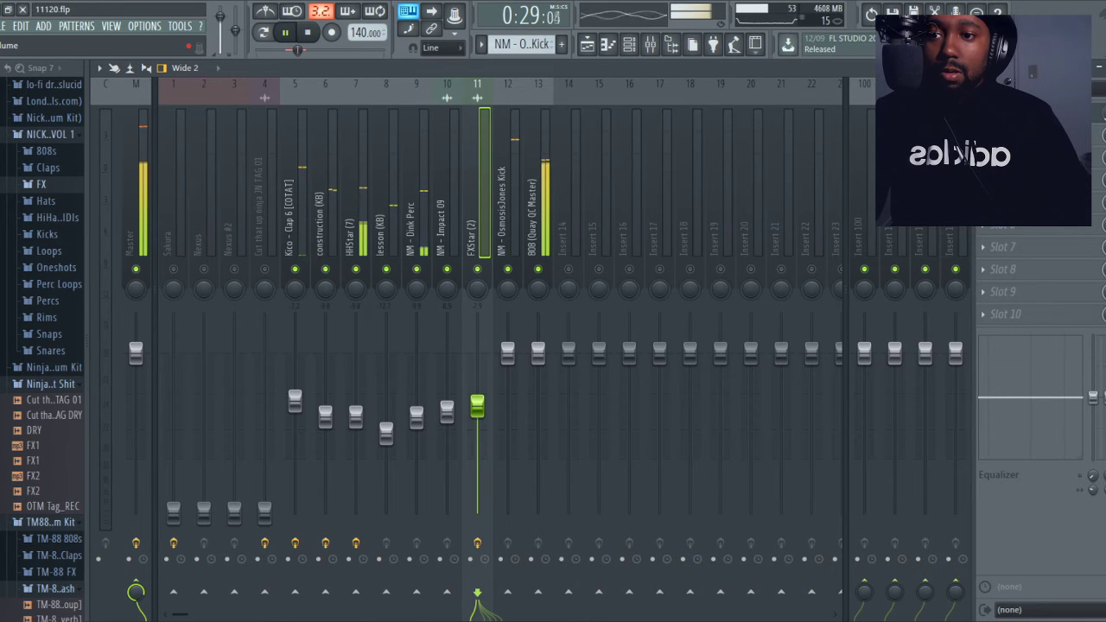
drag(507, 352, 507, 391)
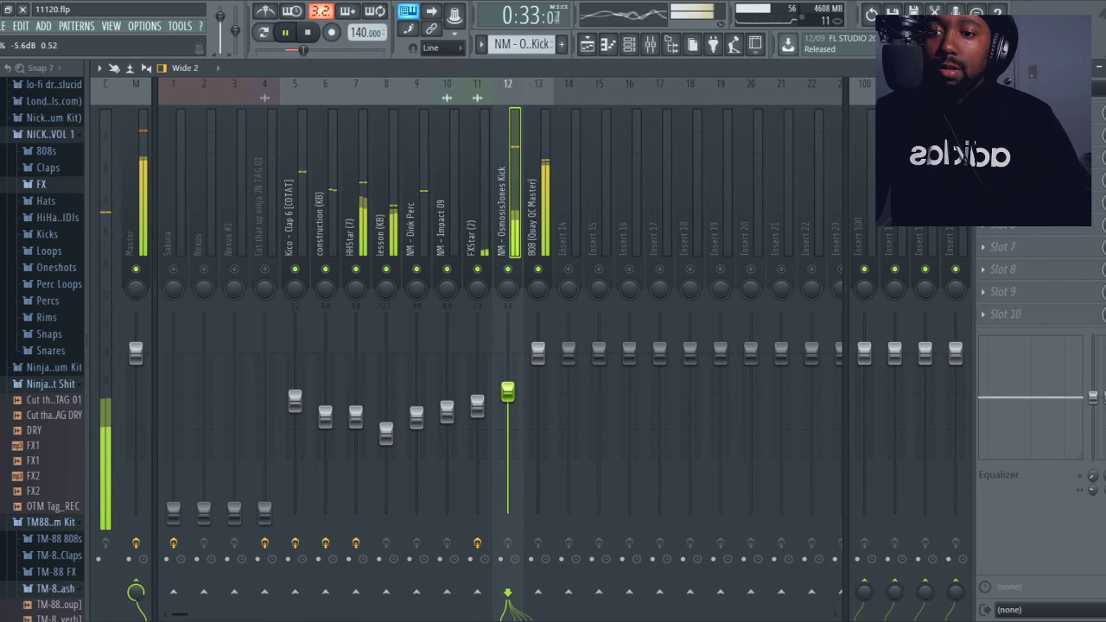
drag(537, 351, 538, 382)
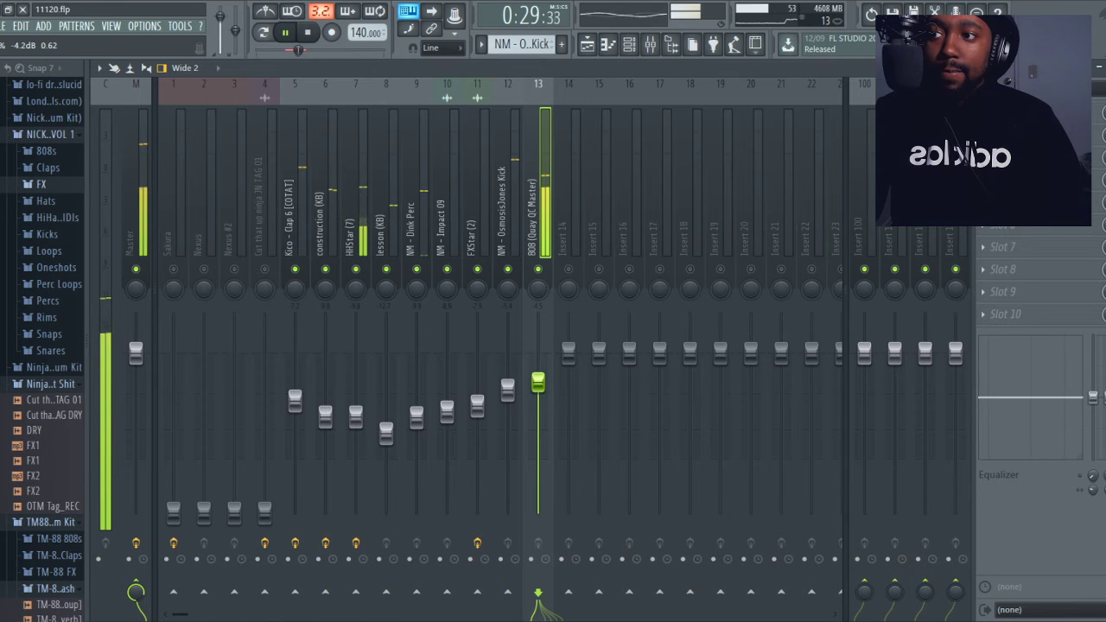
drag(507, 385, 507, 395)
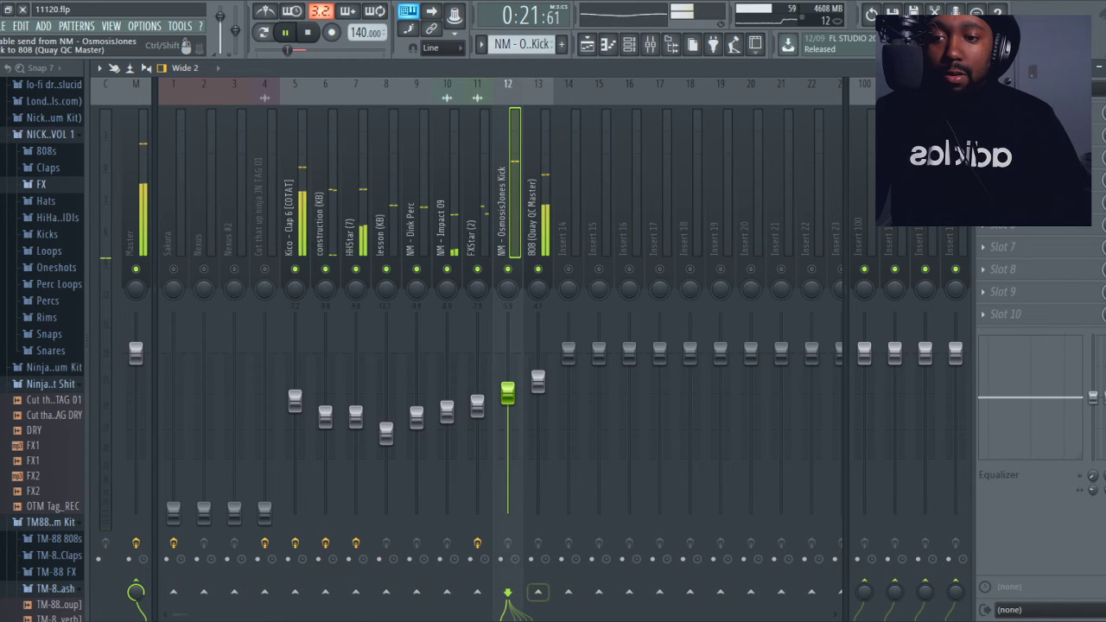
Send the NM - OsmosisJones Kick track to the 808 (Quay QC Master) track and raise the 808 fader to about -3.7 dB
key(space)
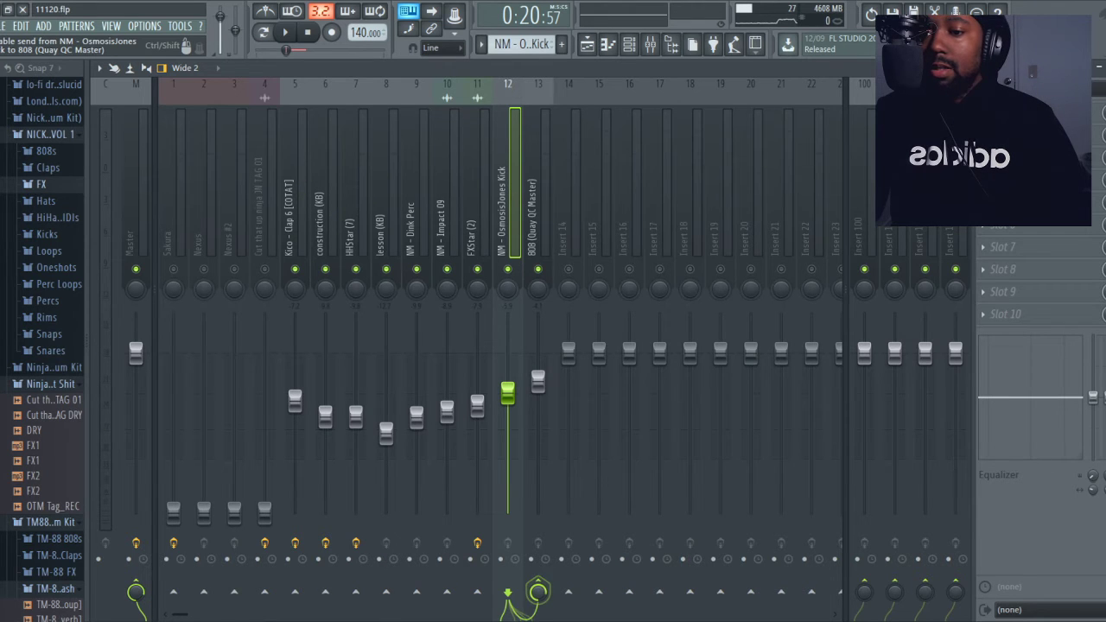
key(space)
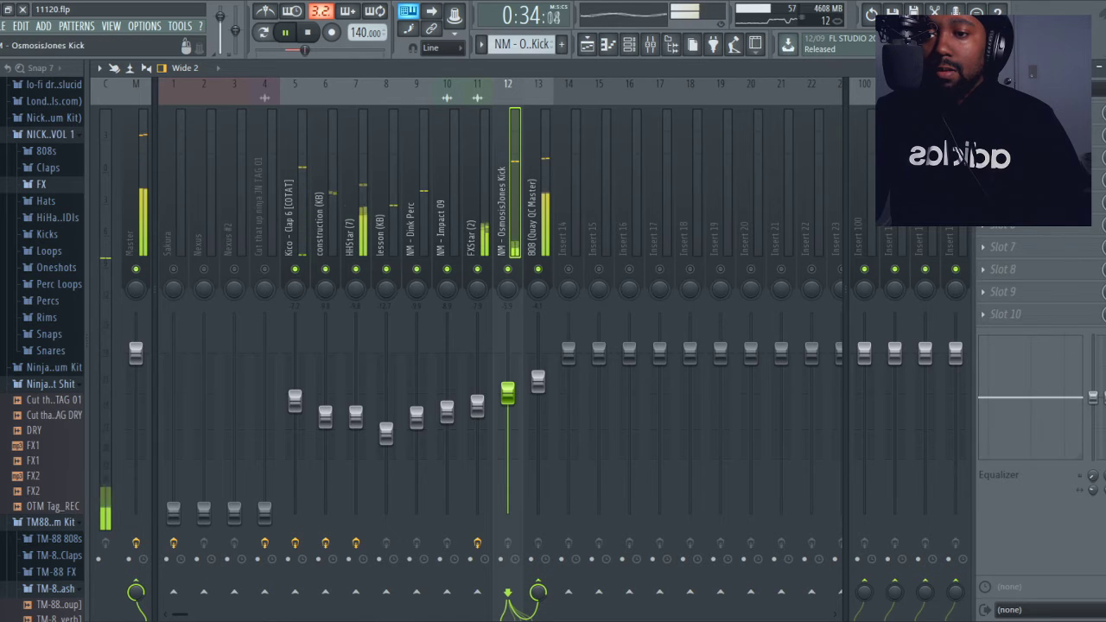
drag(537, 381, 537, 378)
Add Fruity Soft Clipper to the NM - OsmosisJones Kick track's first effect slot and raise the 808 (Quay QC Master) fader to about -2.5 dB
click(506, 216)
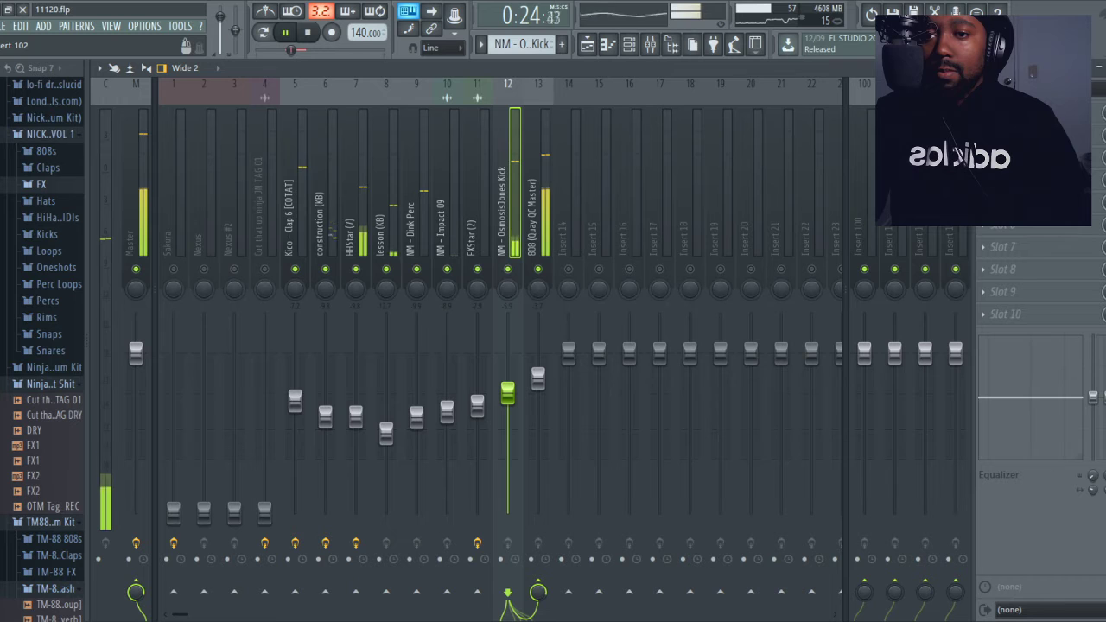
click(1002, 111)
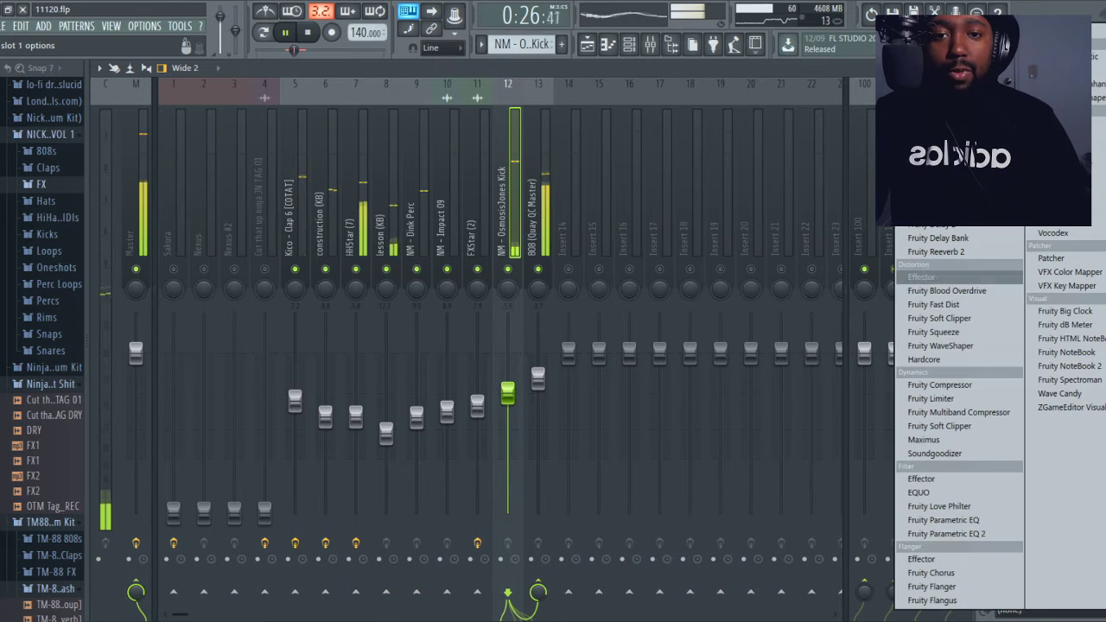
click(940, 318)
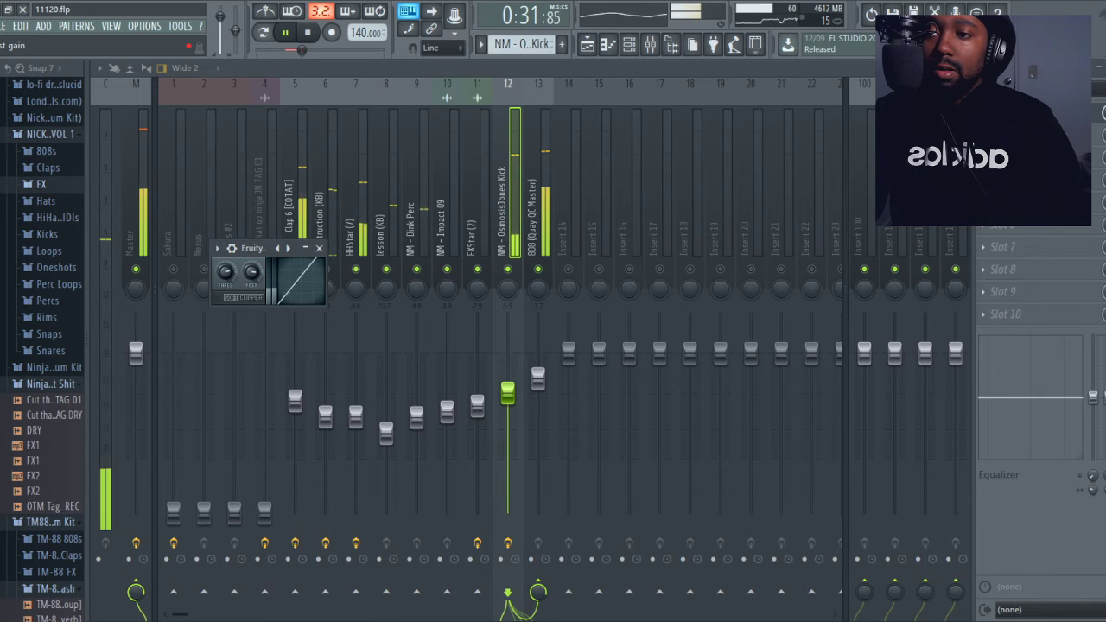
click(318, 248)
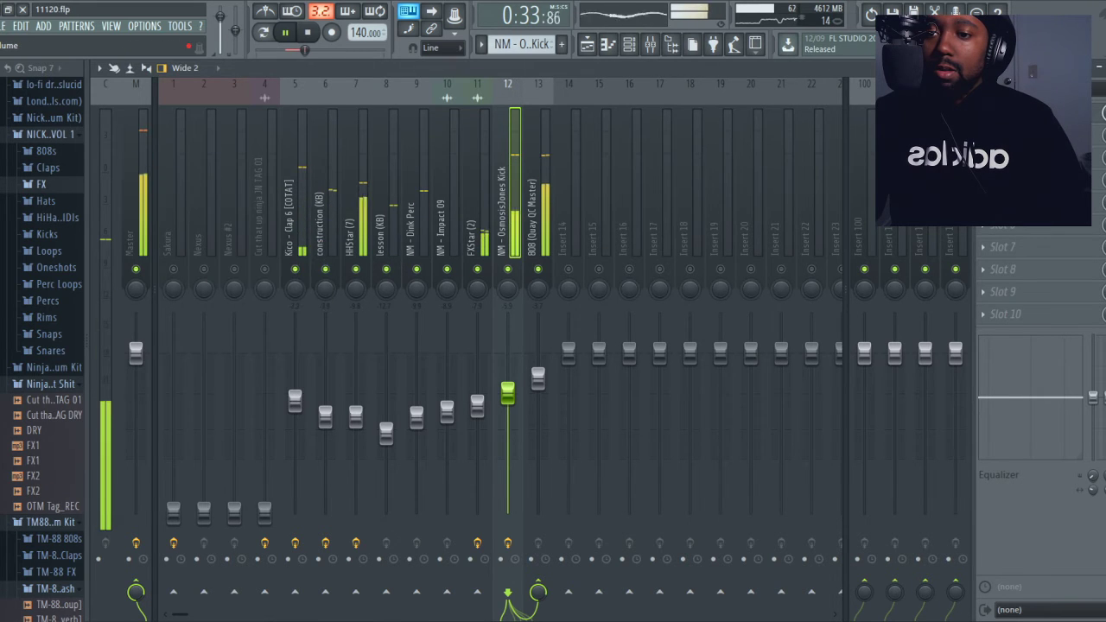
drag(539, 377, 538, 369)
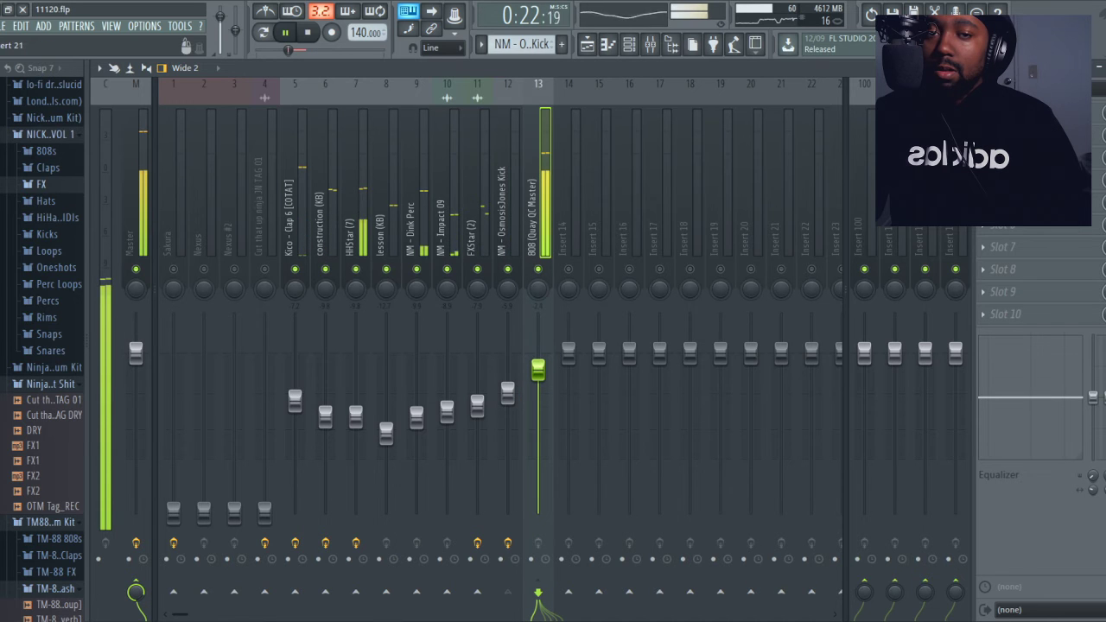
Raise the velocity of all notes in the 808 (Quay QC Master) pattern and fine-tune that channel's volume
key(F9)
key(KP_Add)
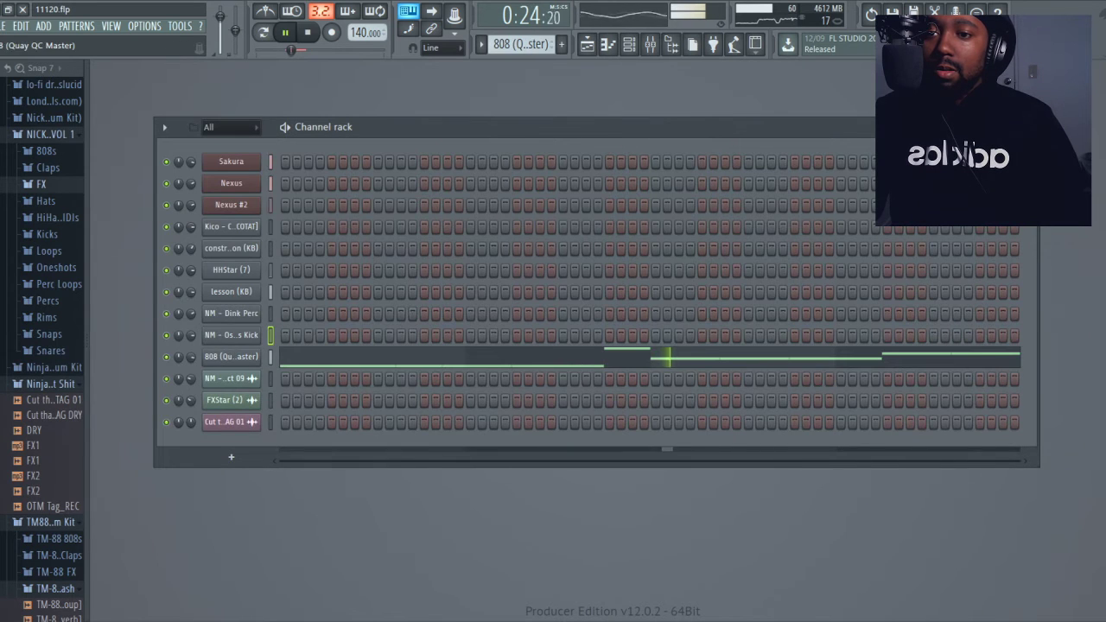
click(470, 356)
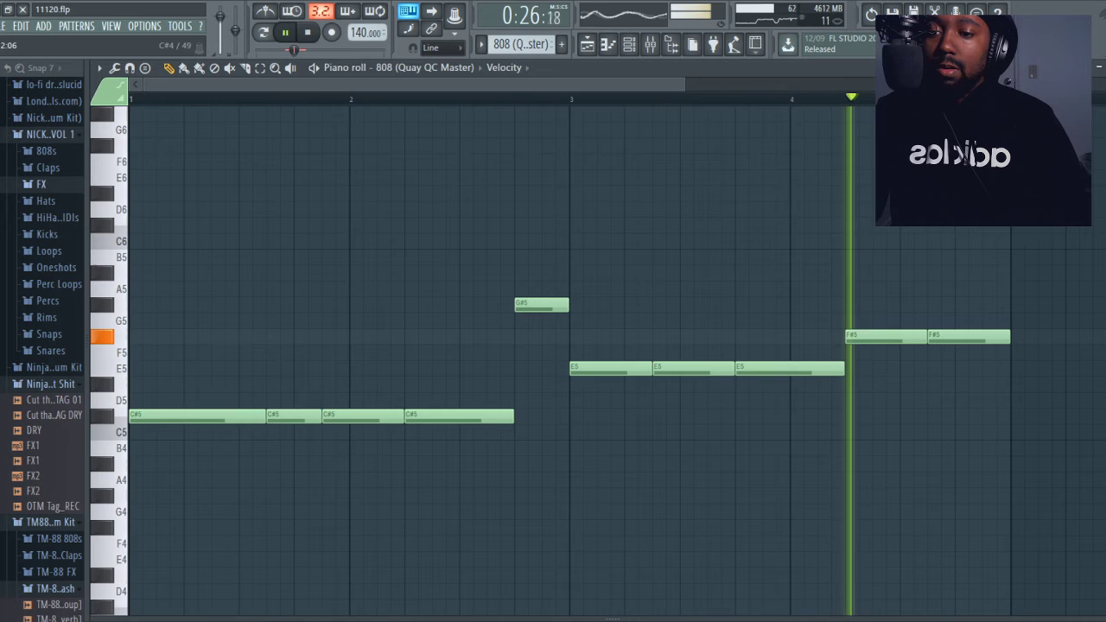
drag(613, 619, 613, 304)
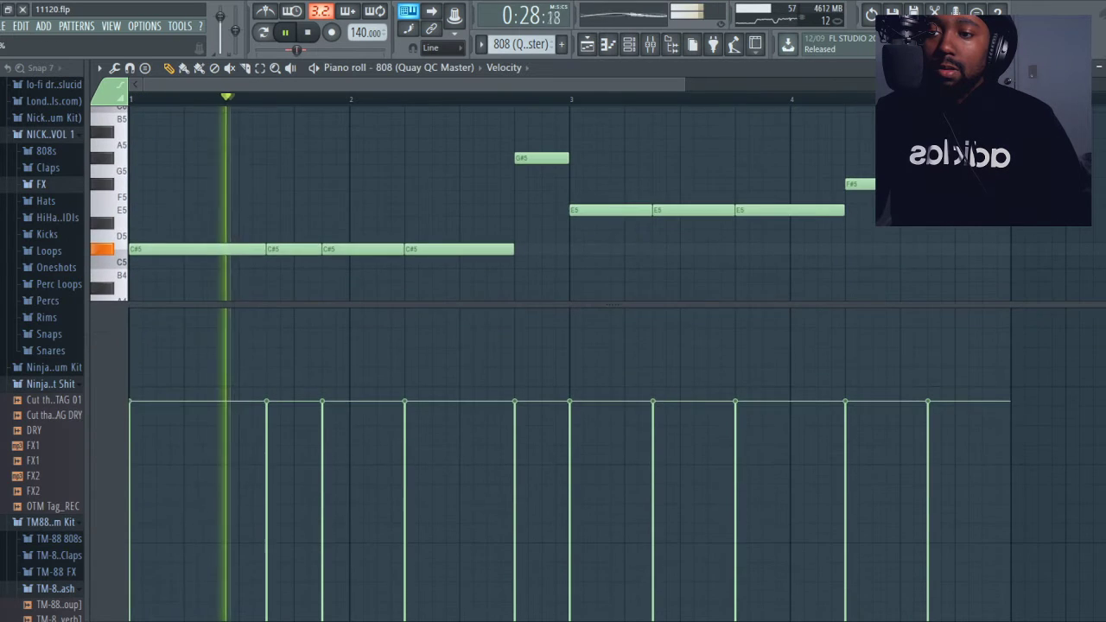
key(ctrl+a)
scroll(623, 389, up, 3)
scroll(623, 388, up, 2)
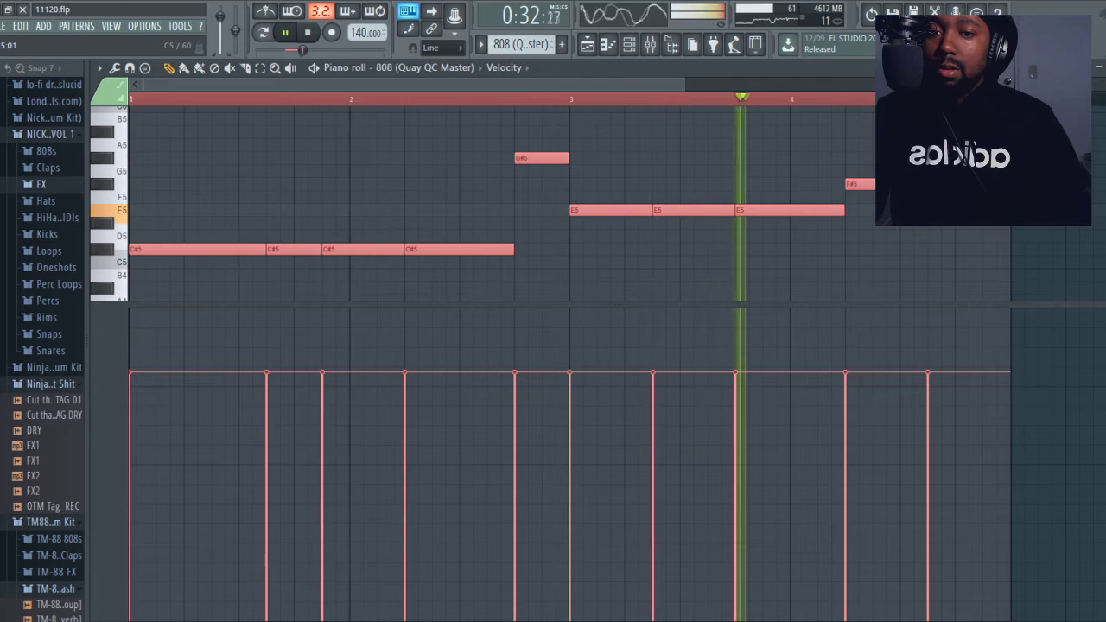
scroll(624, 389, up, 2)
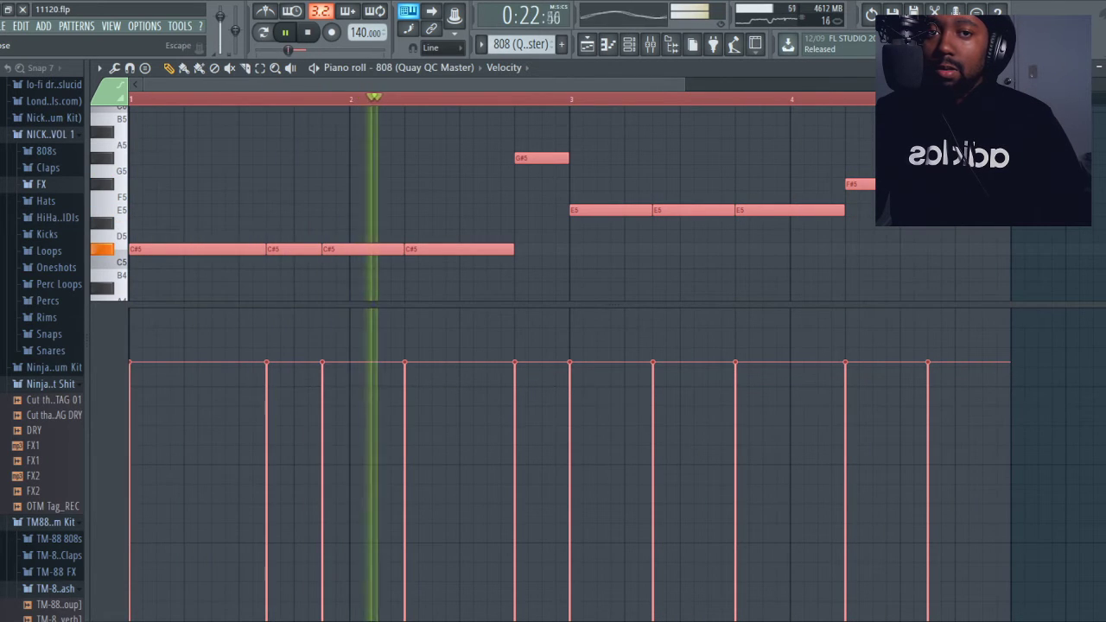
key(F7)
drag(192, 357, 192, 355)
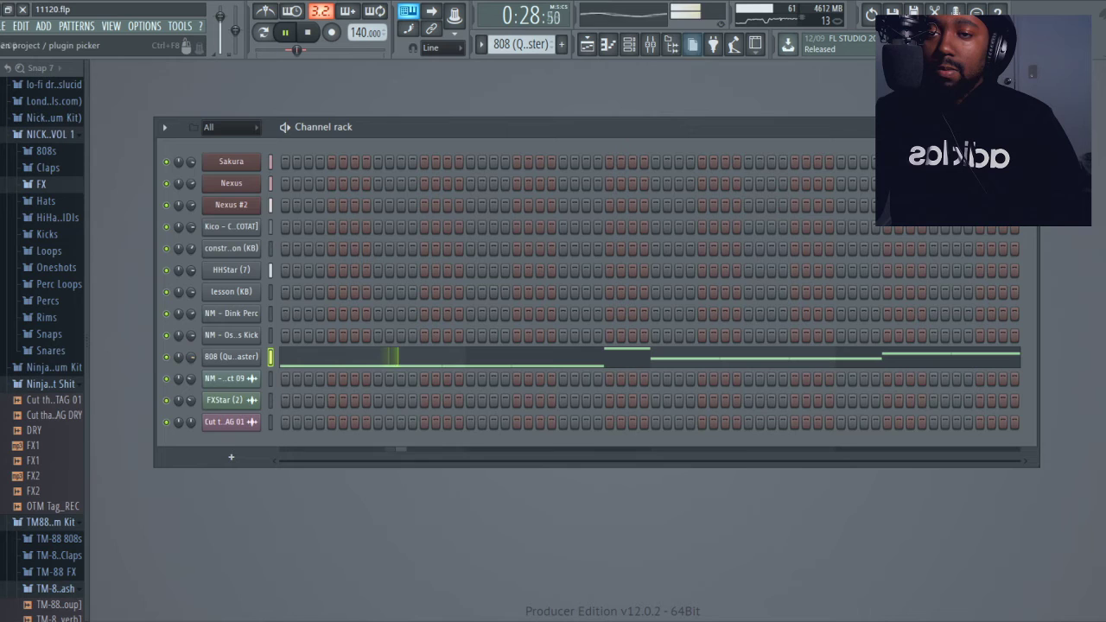
Open Fruity Limiter on the Master track, raise its gain to a factor of 1.41 (about 3 dB) and play the song
key(F9)
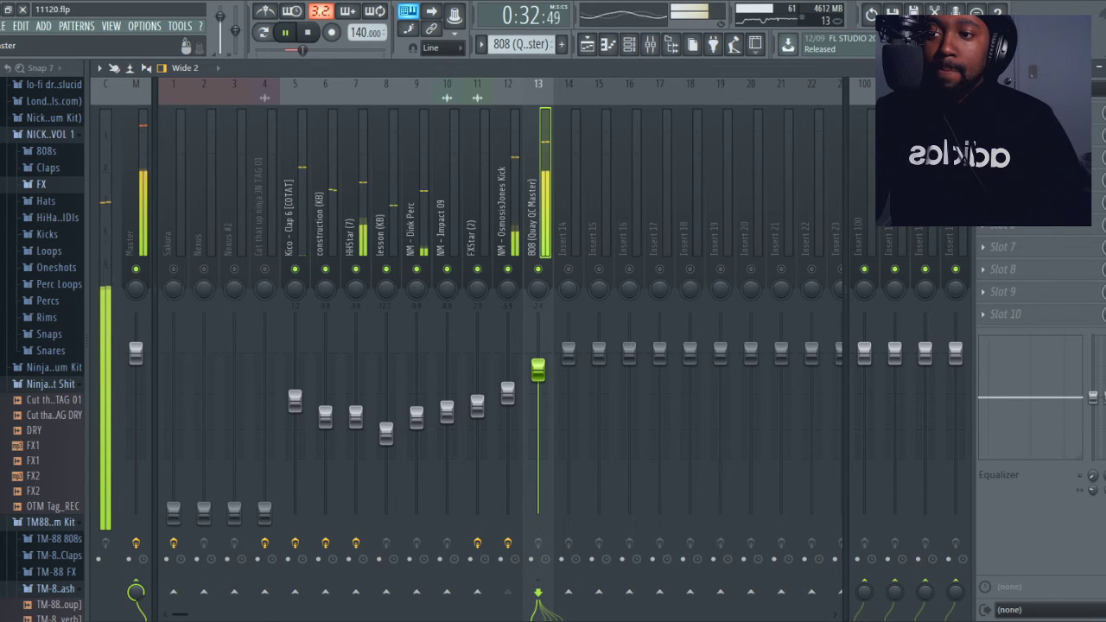
click(135, 181)
key(space)
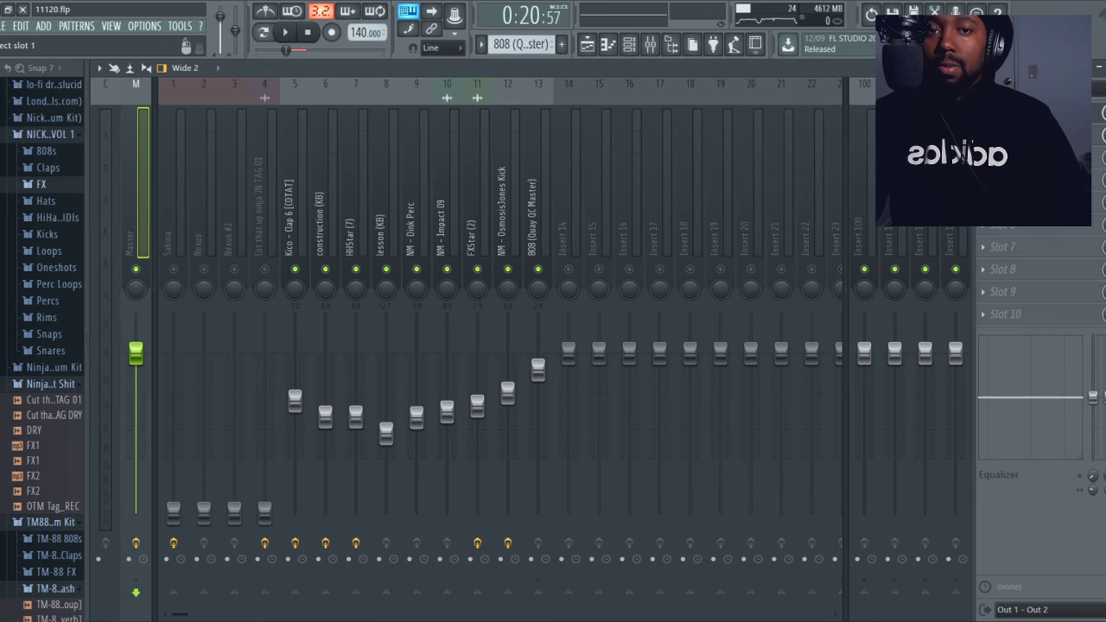
click(1006, 112)
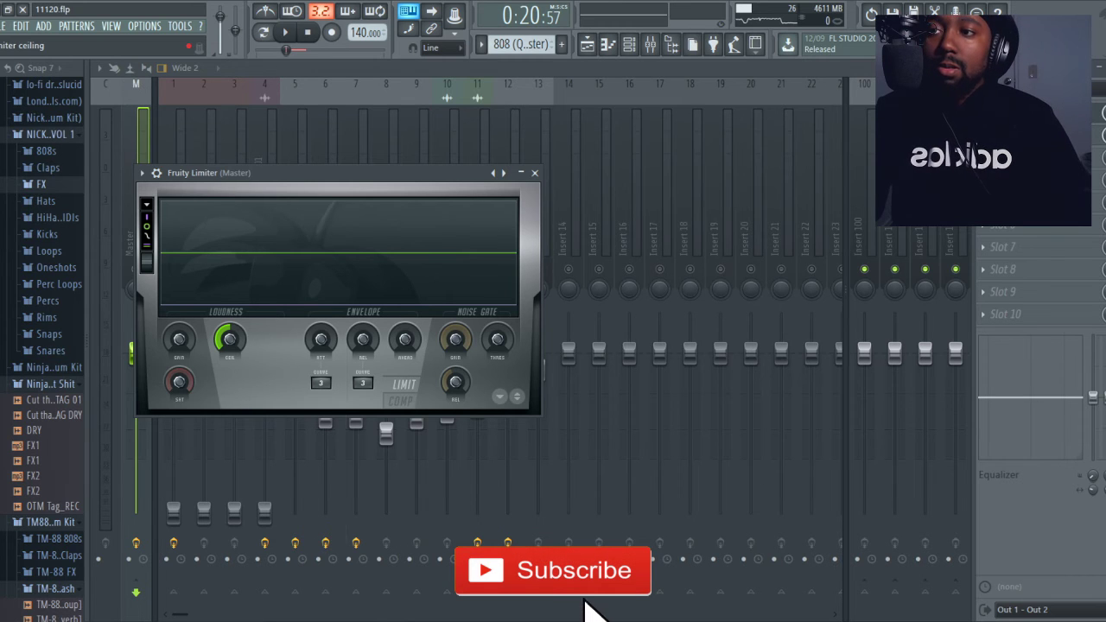
right_click(228, 338)
click(250, 345)
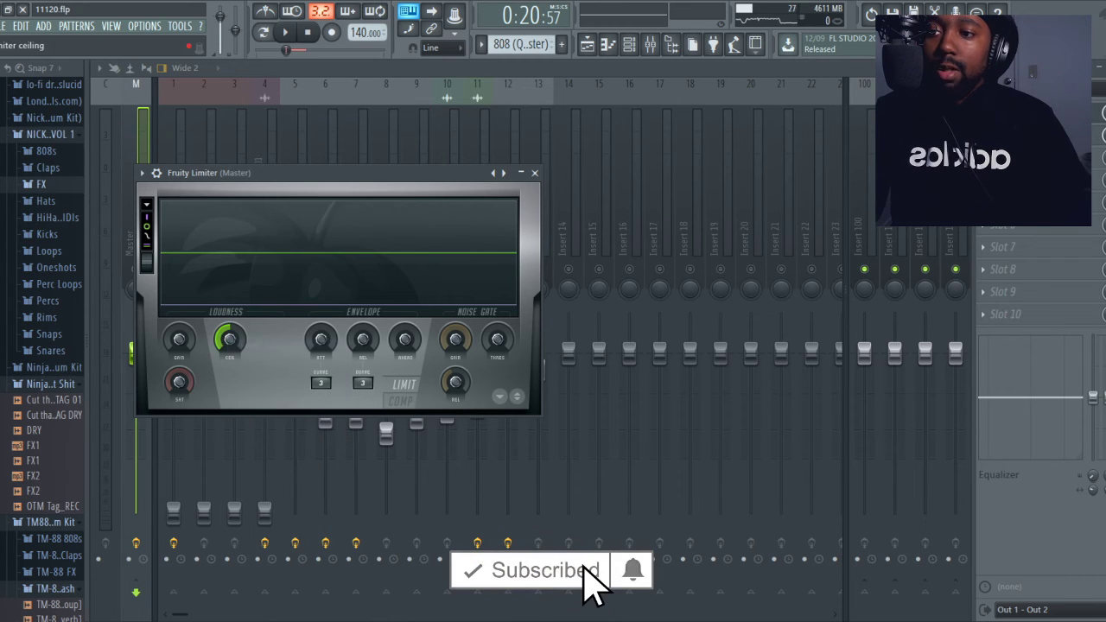
drag(179, 339, 179, 291)
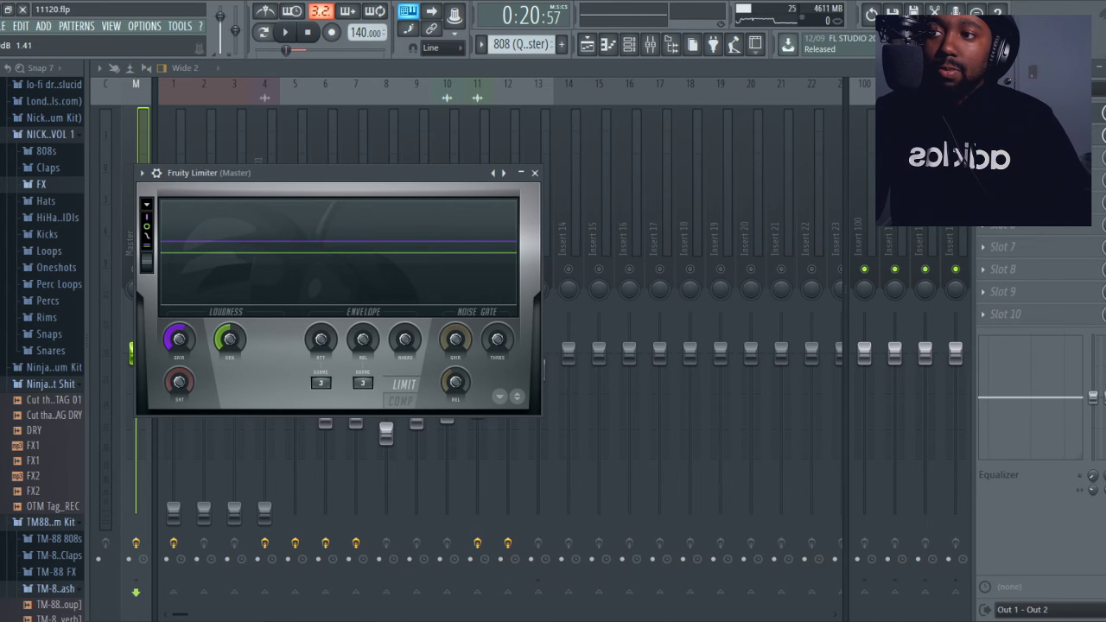
key(space)
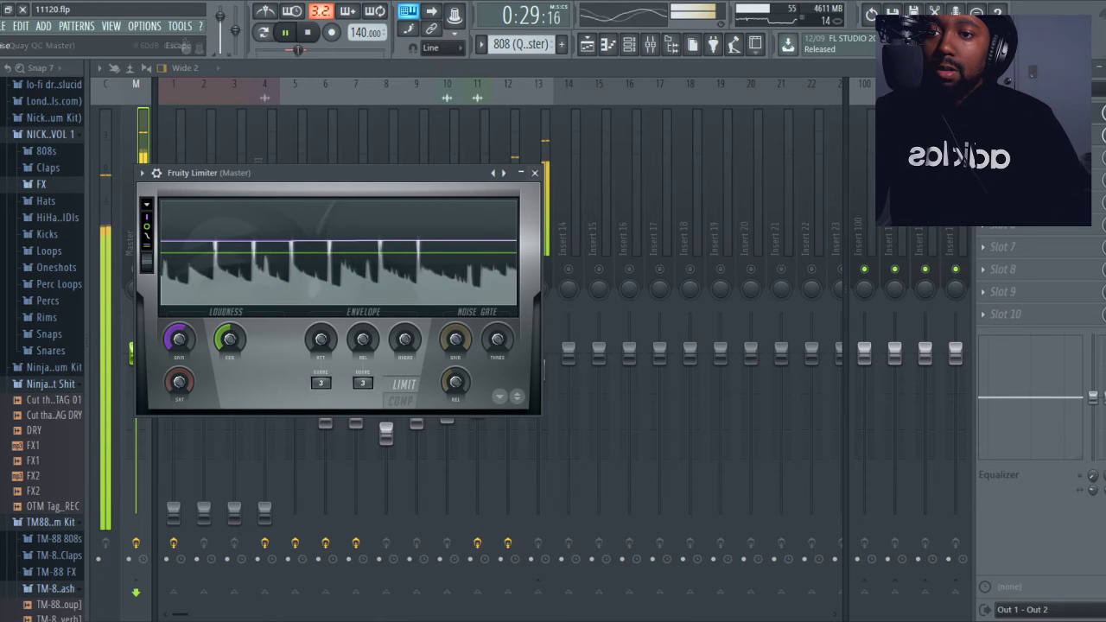
Adjust the post level of the Fruity Soft Clipper on the NM - OsmosisJones Kick track
click(535, 173)
click(507, 194)
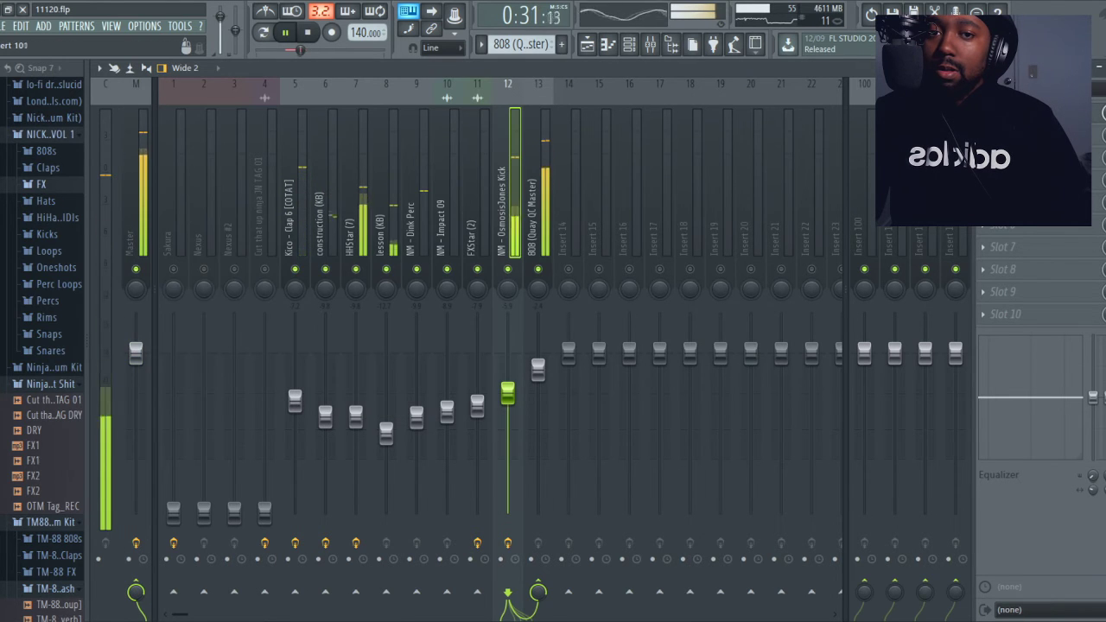
click(1019, 112)
drag(251, 272, 251, 260)
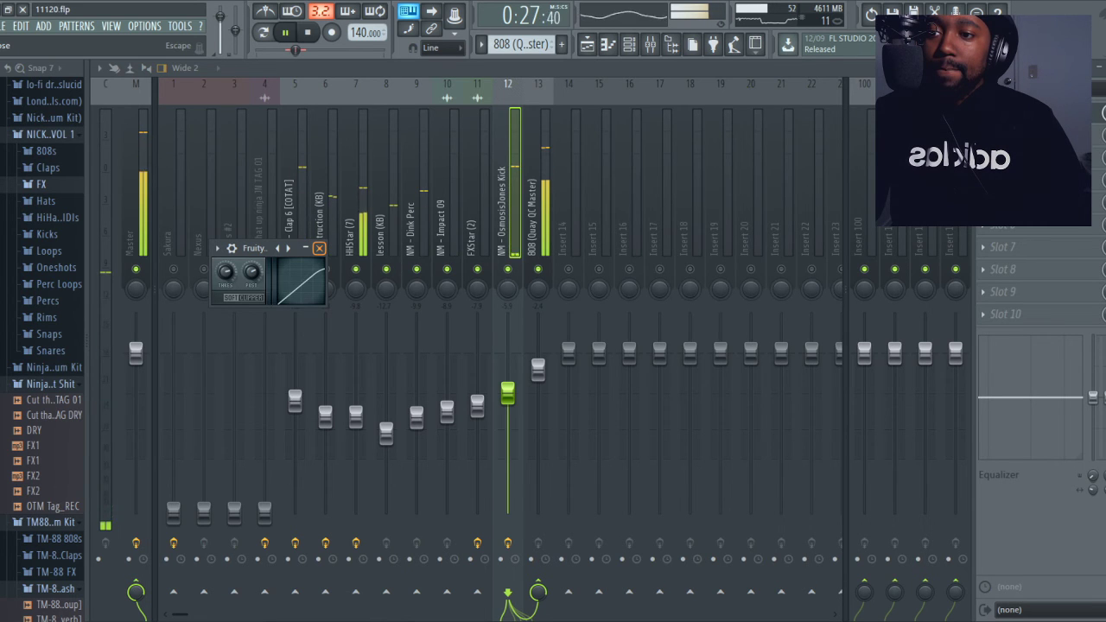
click(319, 248)
click(294, 400)
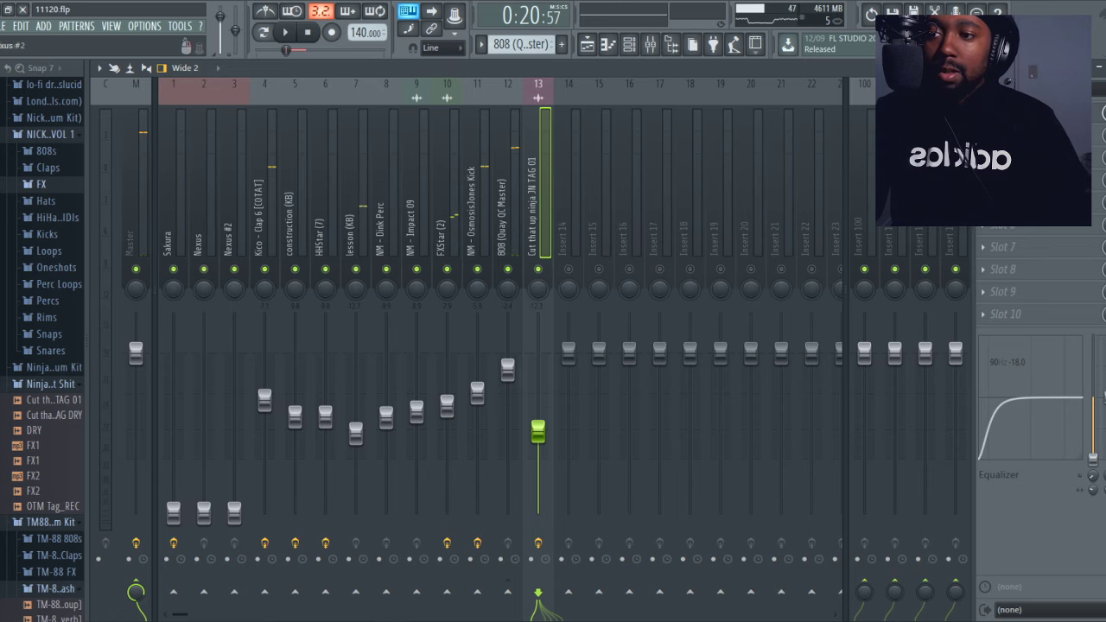
Raise the Nexus #2 fader to about -16.3 dB while the song plays
drag(234, 513, 235, 463)
key(space)
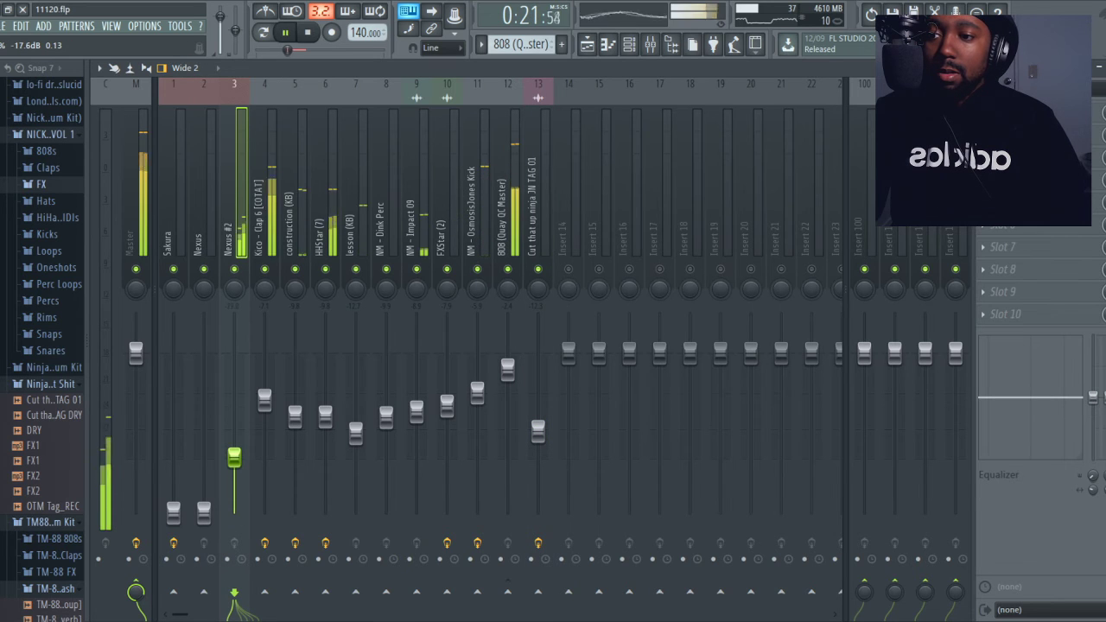
drag(234, 455, 234, 454)
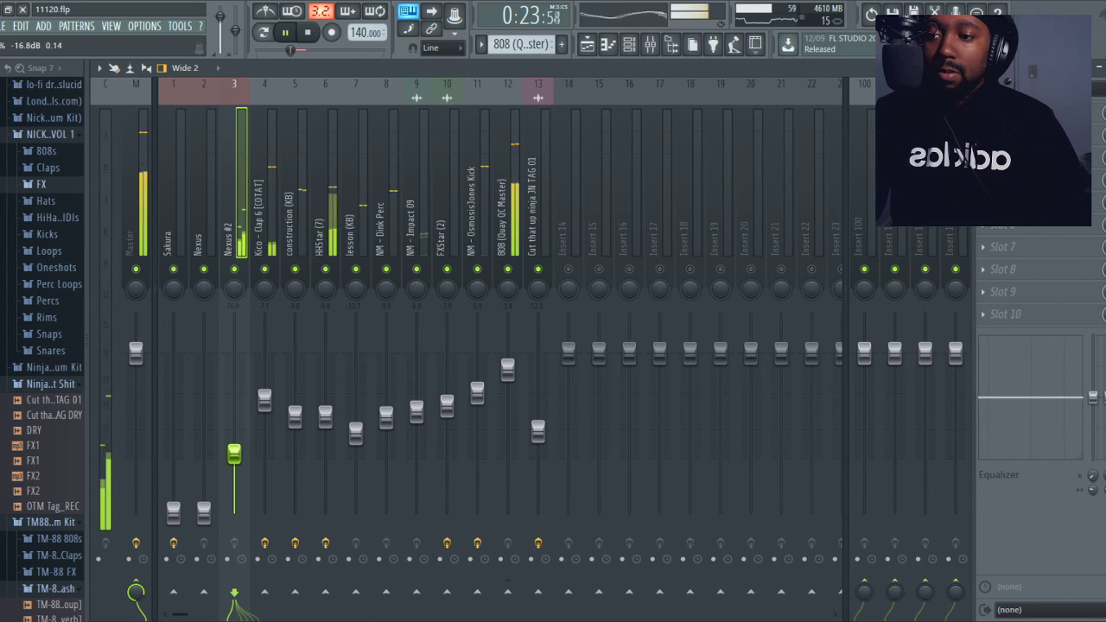
drag(234, 451, 235, 451)
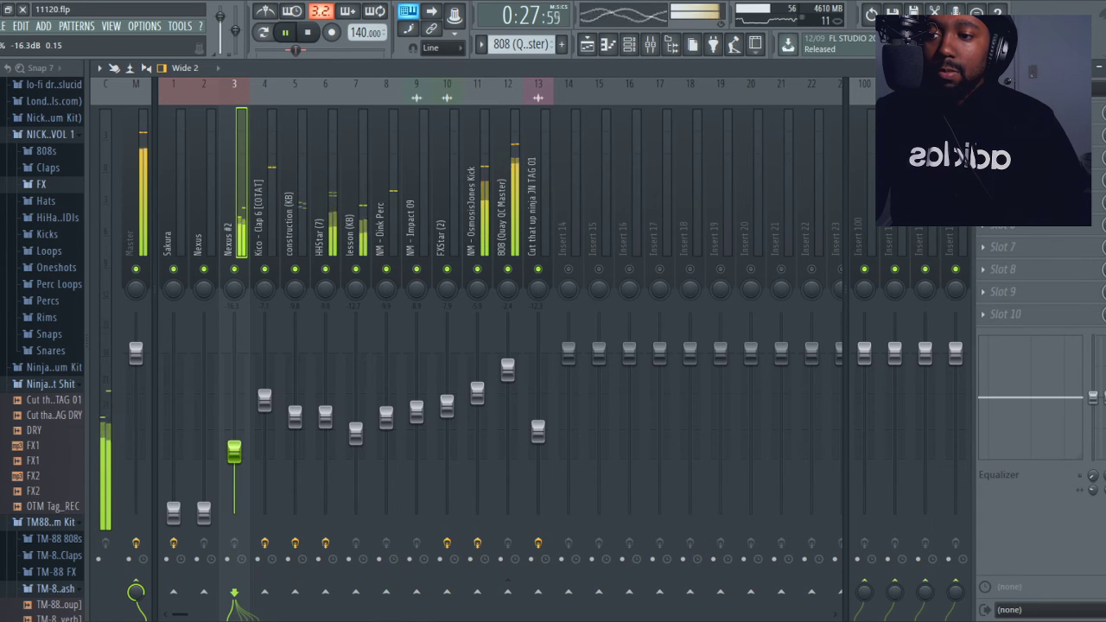
Raise the Nexus fader to about -13.9 dB and the Sakura fader to about -15.4 dB
drag(204, 512, 204, 441)
drag(173, 512, 173, 447)
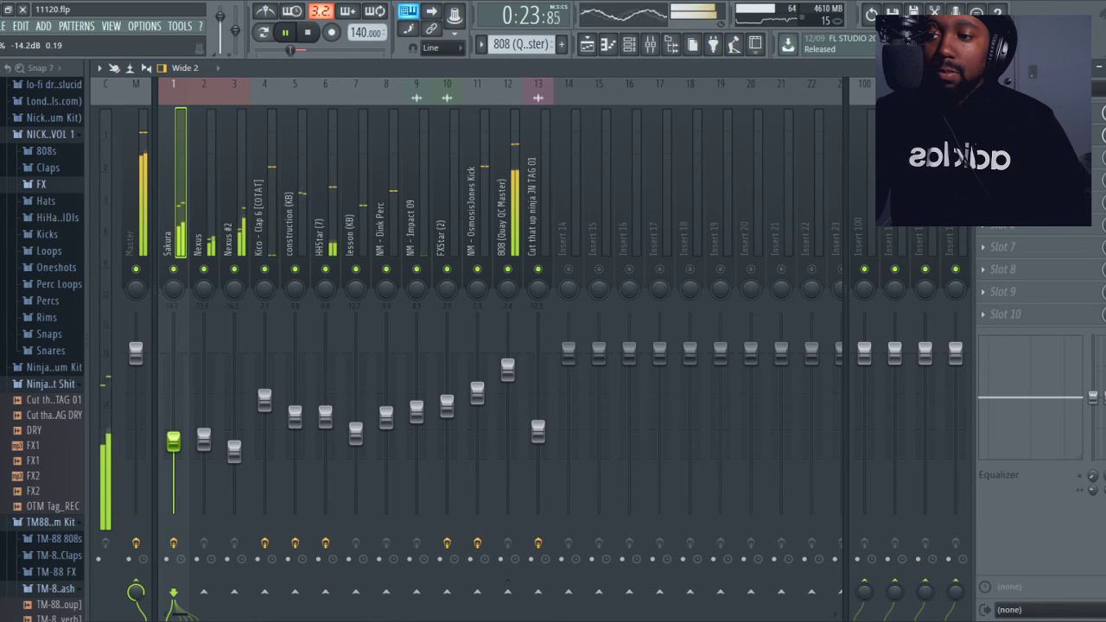
drag(173, 441, 173, 448)
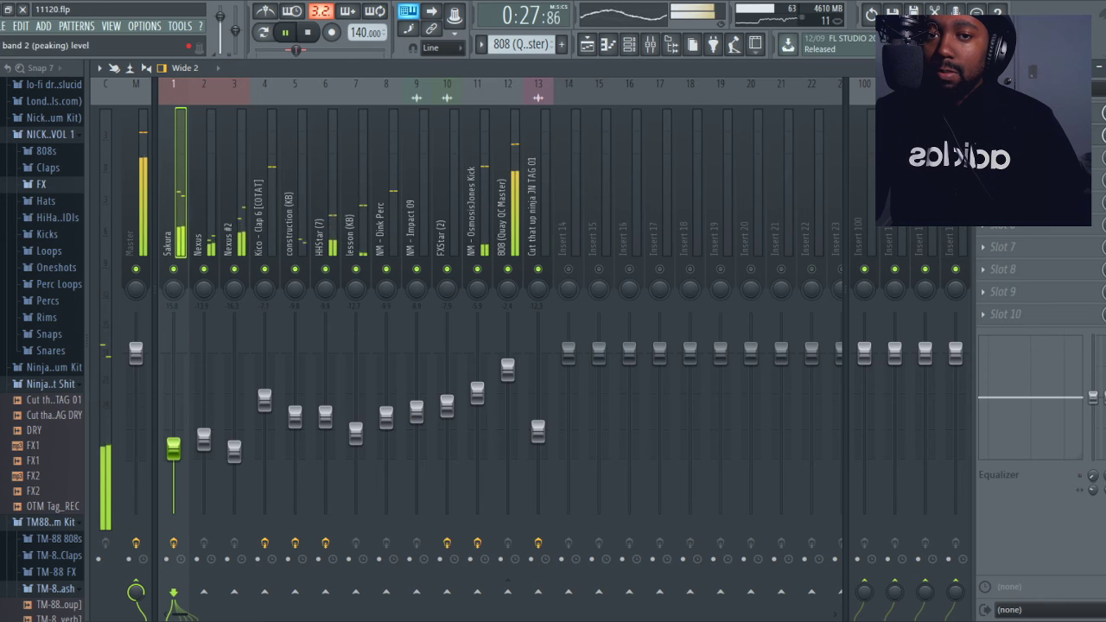
drag(172, 448, 173, 447)
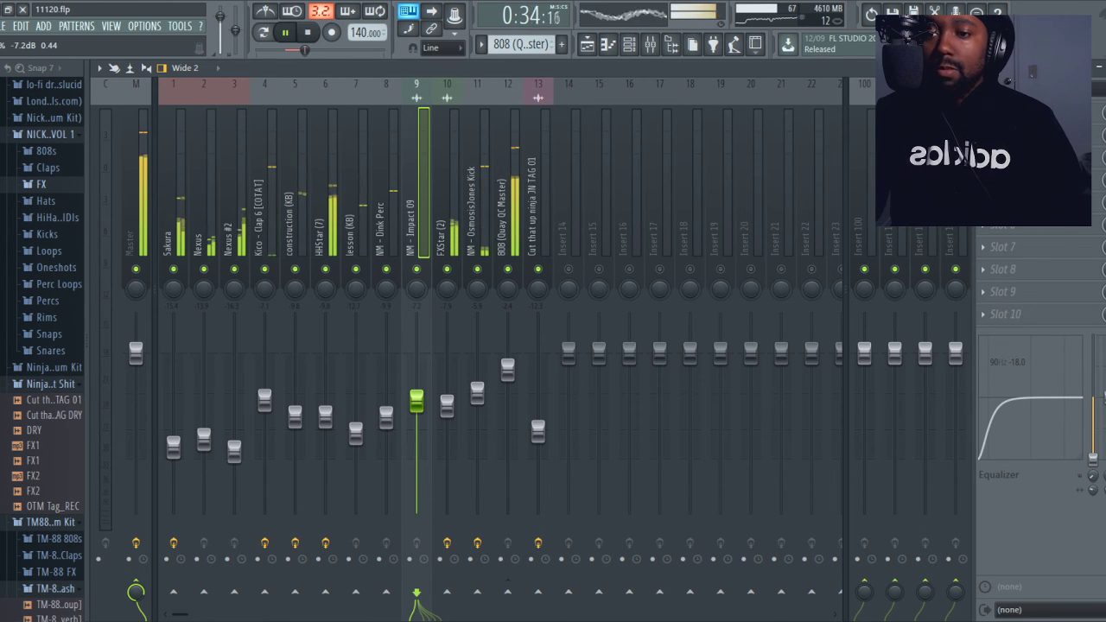
Raise the NM - Impact 09 fader to about -7.2 dB and the FXStar (2) fader to about -7.0 dB, then stop playback
drag(447, 406, 447, 399)
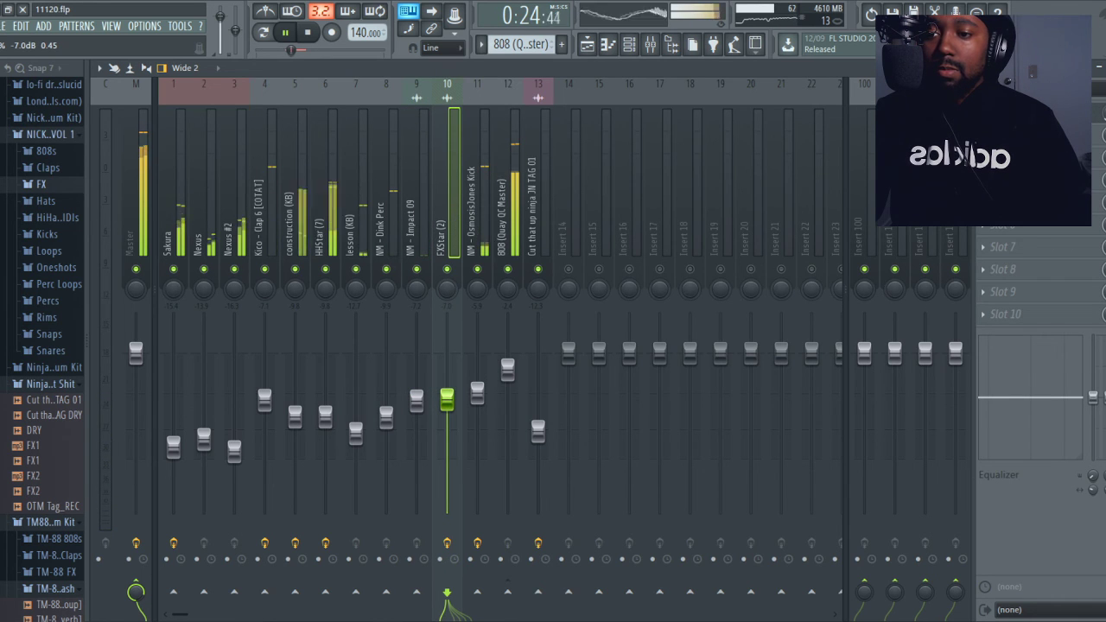
key(Escape)
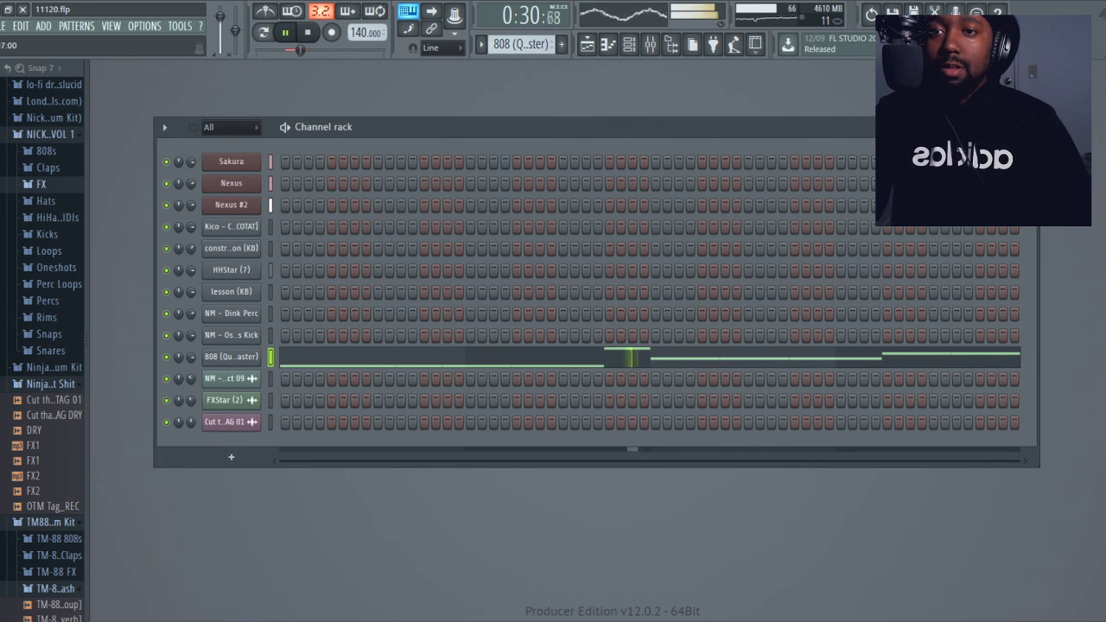
key(F9)
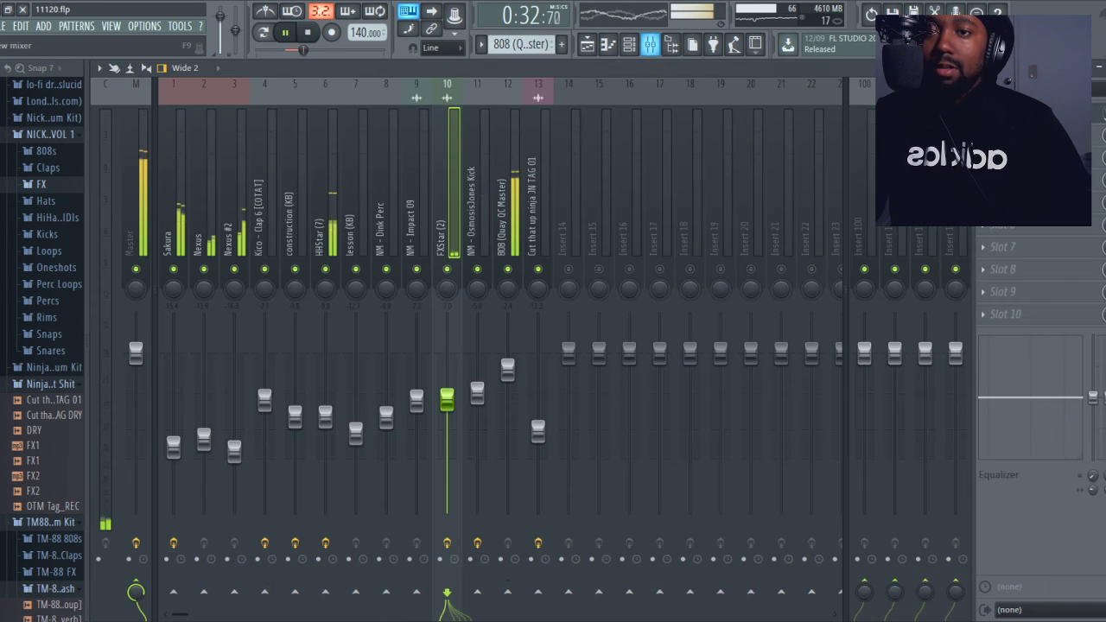
key(space)
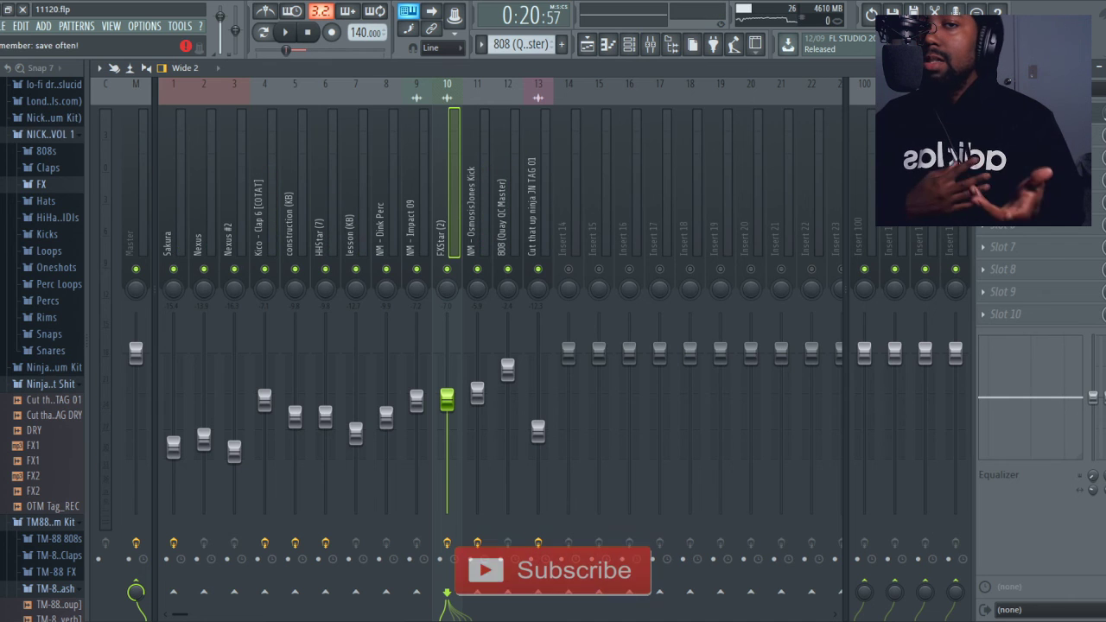